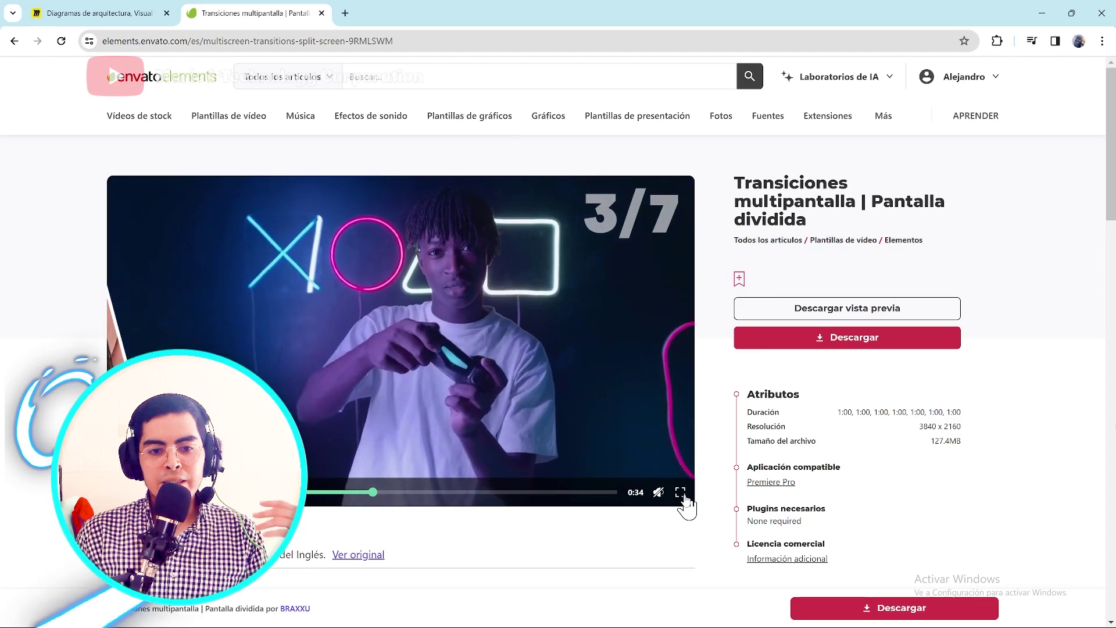
Preview the Transiciones multipantalla split-screen template full screen on Envato Elements
{"action": "left_click", "coordinate": [680, 493]}
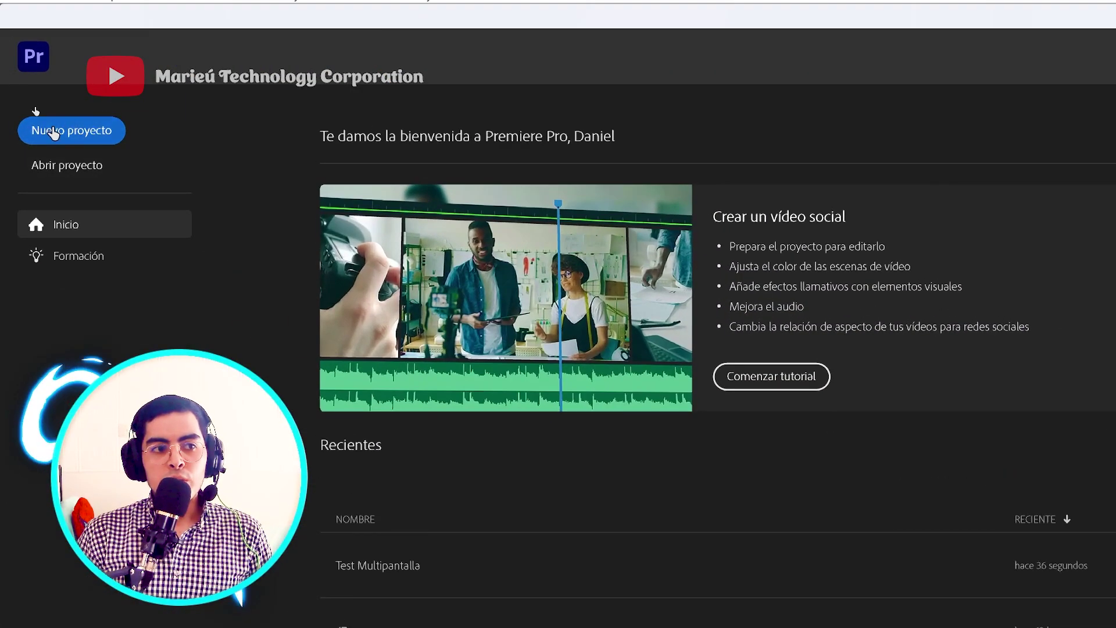
Create a new project named 'Transición Multipantalla Marieú' saved in the V49 folder
{"action": "left_click", "coordinate": [48, 109]}
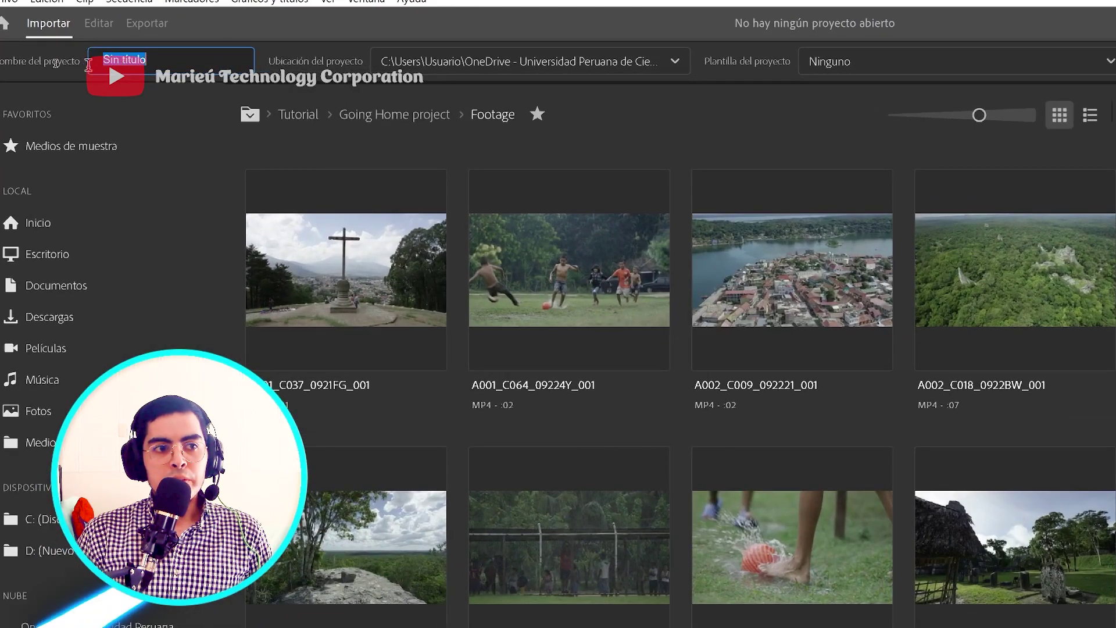
{"action": "type", "text": "Transición M"}
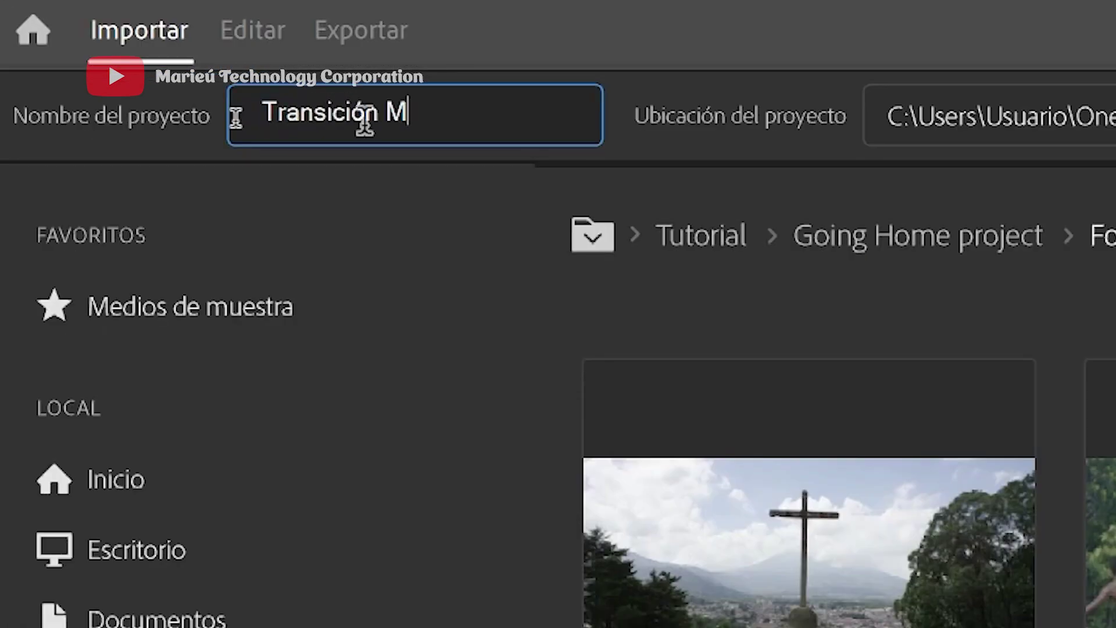
{"action": "type", "text": "antalla Marieú"}
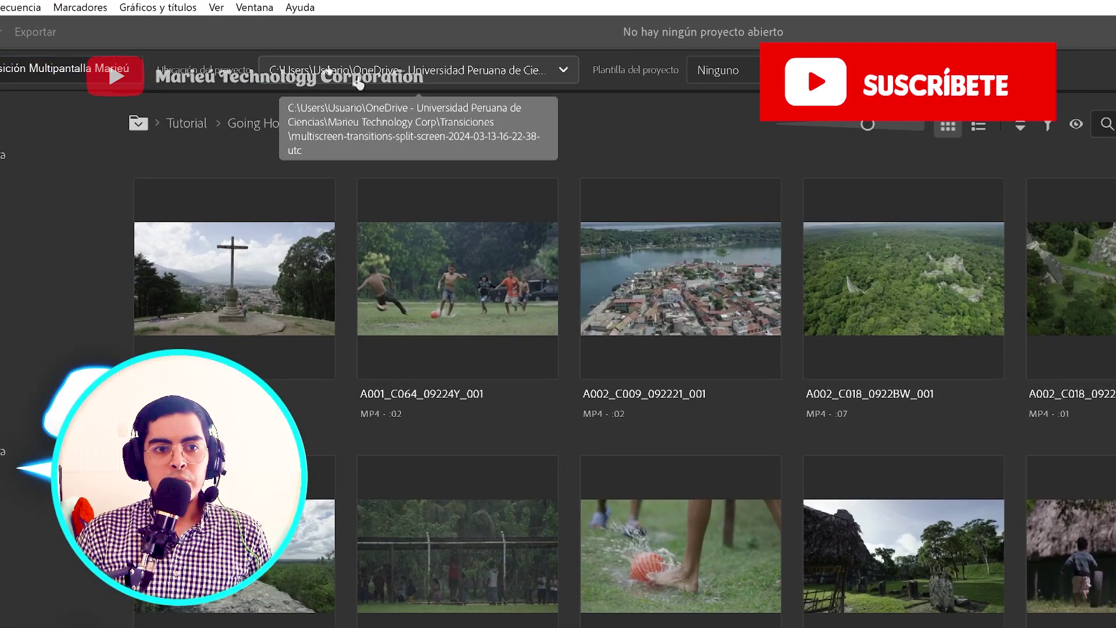
{"action": "left_click", "coordinate": [354, 77]}
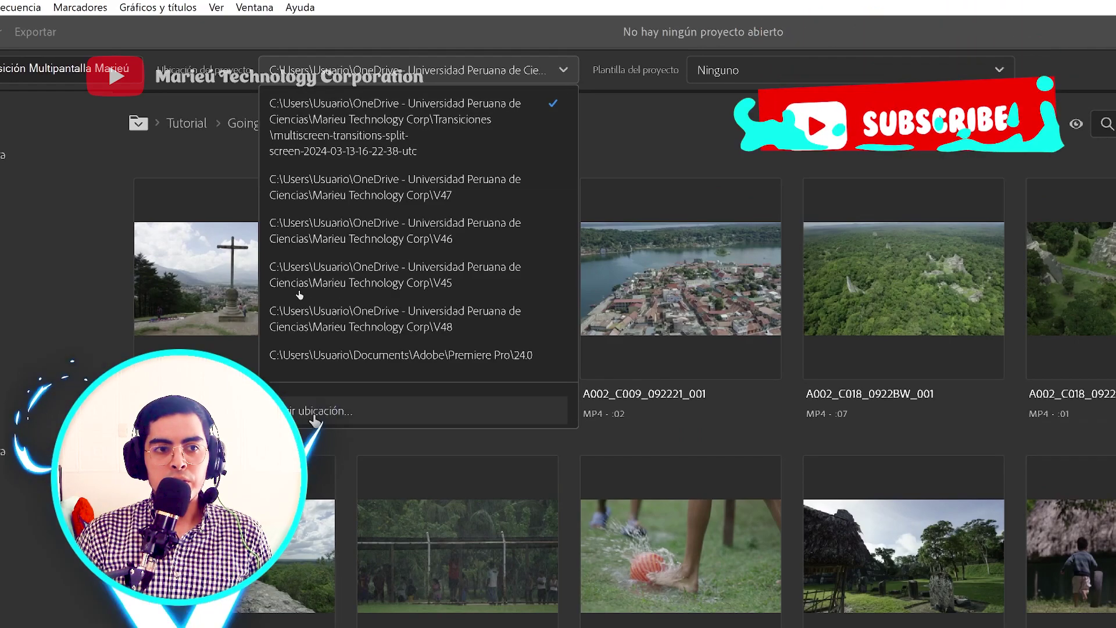
{"action": "left_click", "coordinate": [326, 411]}
{"action": "left_click", "coordinate": [800, 488]}
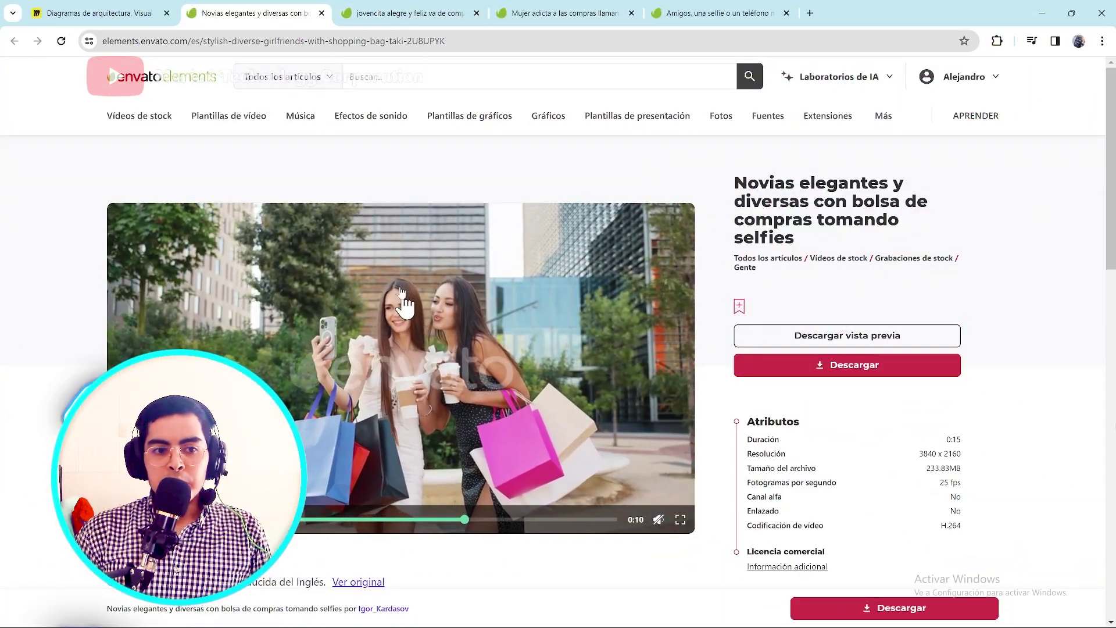
Review the shopping clip pages, including the shopaholic woman and friends' selfie clips
{"action": "left_click", "coordinate": [366, 13]}
{"action": "left_click", "coordinate": [570, 12]}
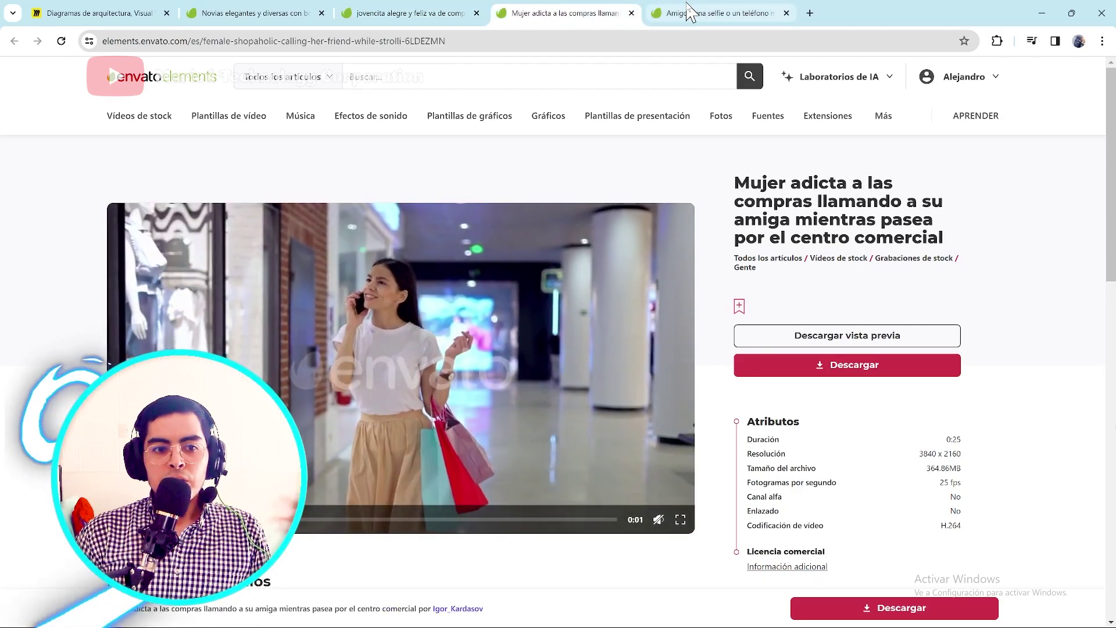
{"action": "left_click", "coordinate": [668, 12]}
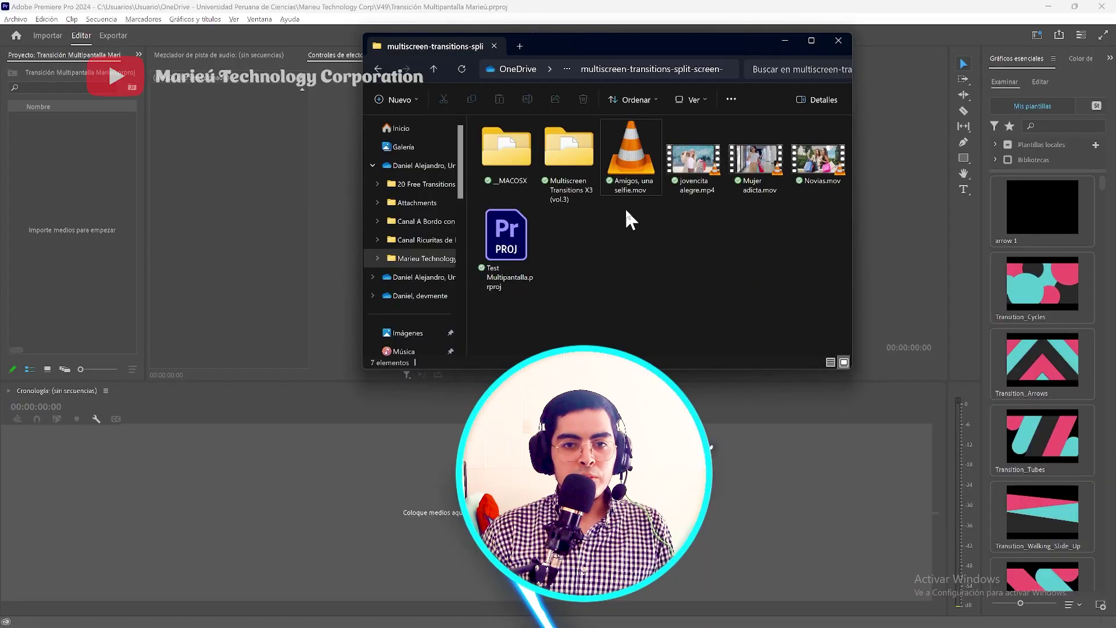
Import the four downloaded shopping clips into the project and select Novias.mov
{"action": "key", "text": "shift+Right"}
{"action": "key", "text": "shift+Right"}
{"action": "key", "text": "shift+Right"}
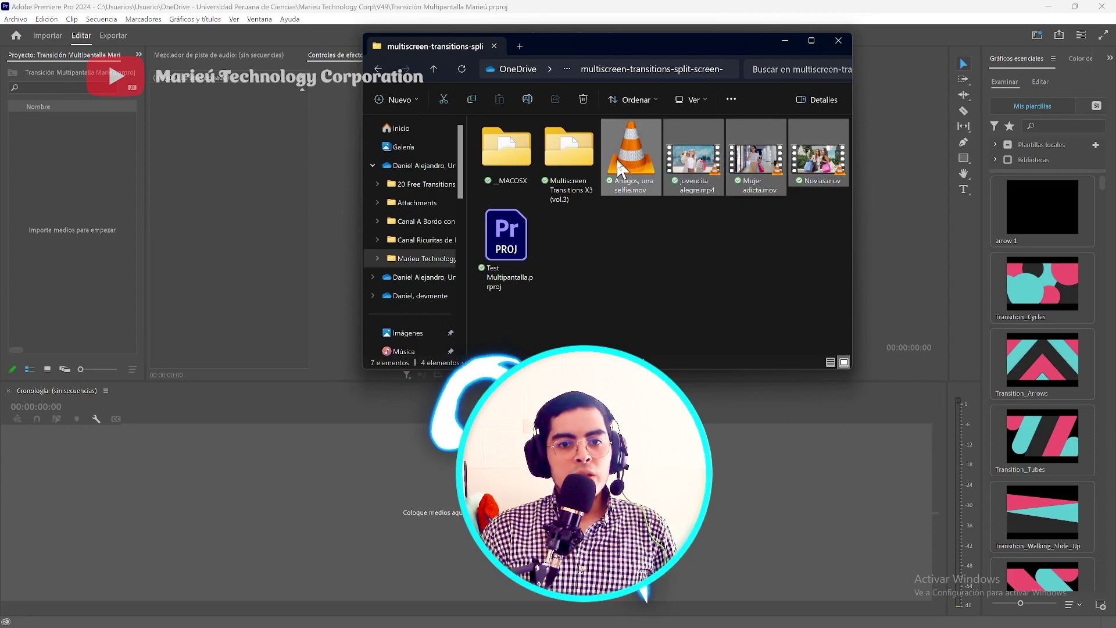
{"action": "left_click_drag", "start_coordinate": [706, 184], "coordinate": [24, 200]}
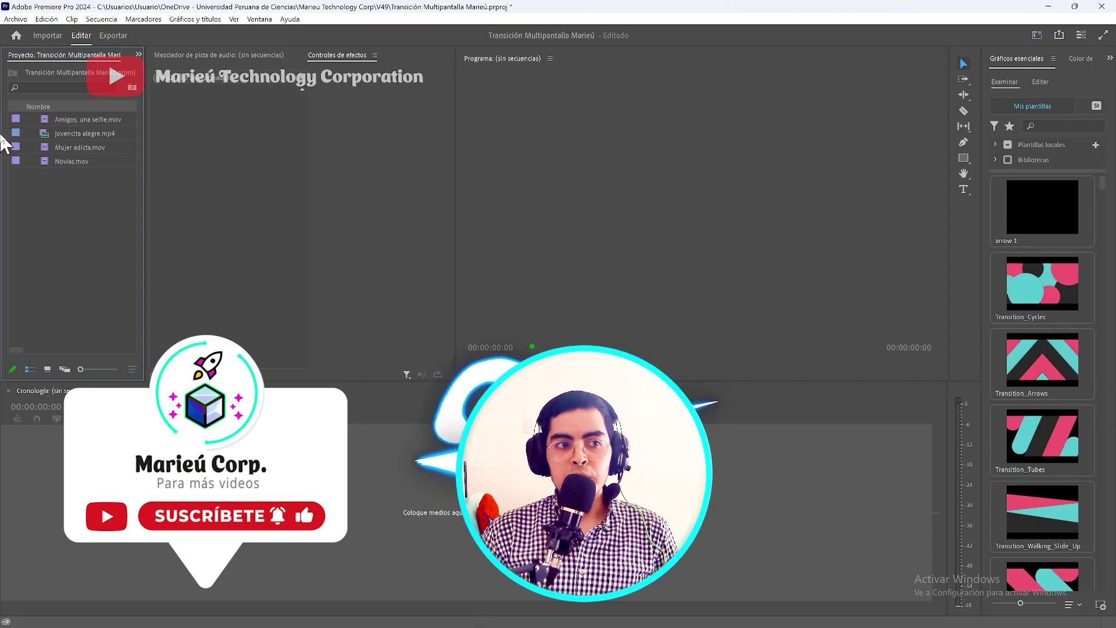
{"action": "left_click", "coordinate": [20, 161]}
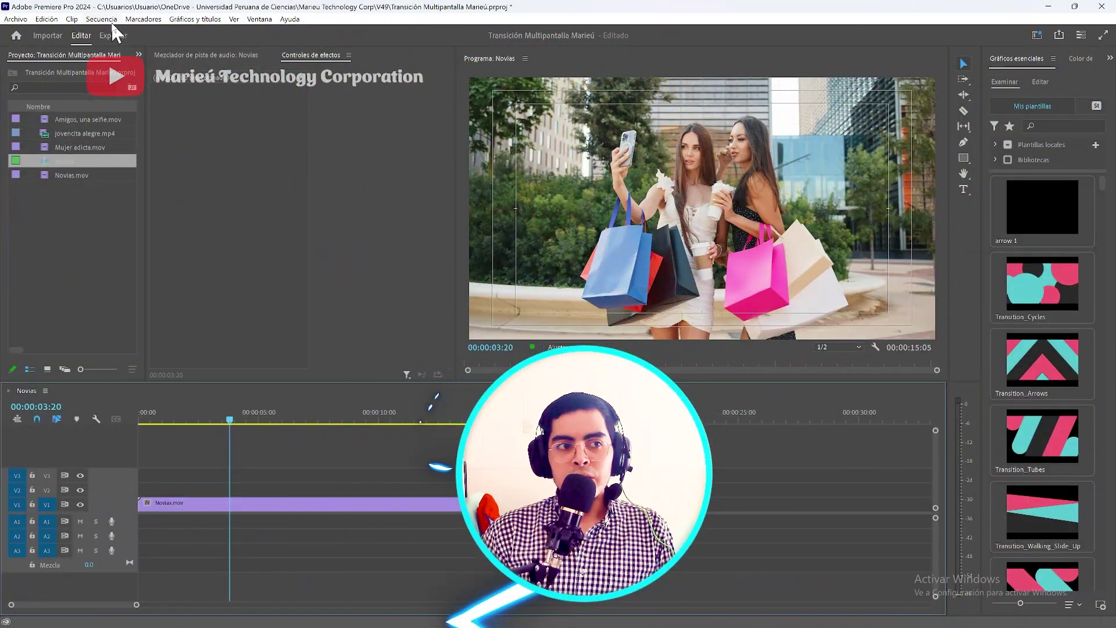
Set the Novias sequence to 1920×1080, change the preview file format, and discard old previews
{"action": "left_click", "coordinate": [108, 19]}
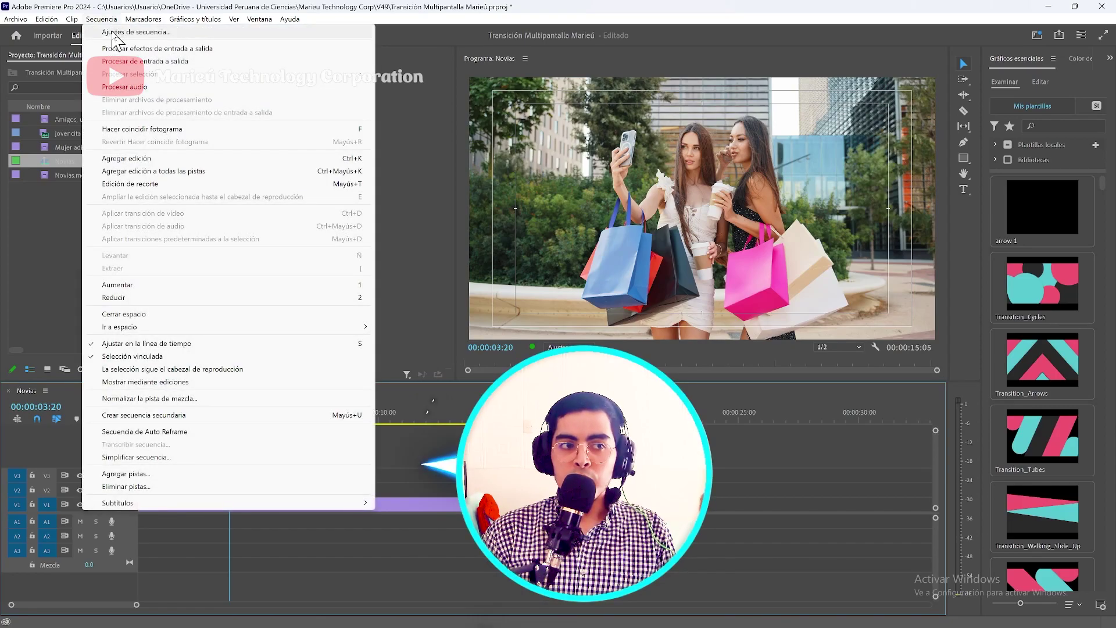
{"action": "left_click", "coordinate": [113, 34]}
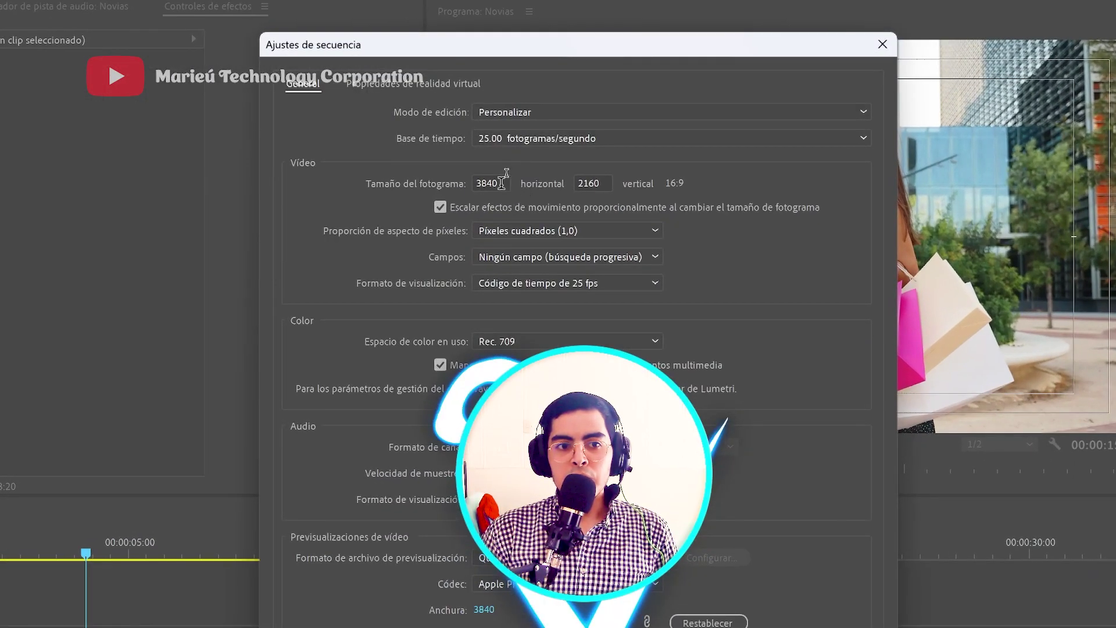
{"action": "left_click", "coordinate": [487, 181]}
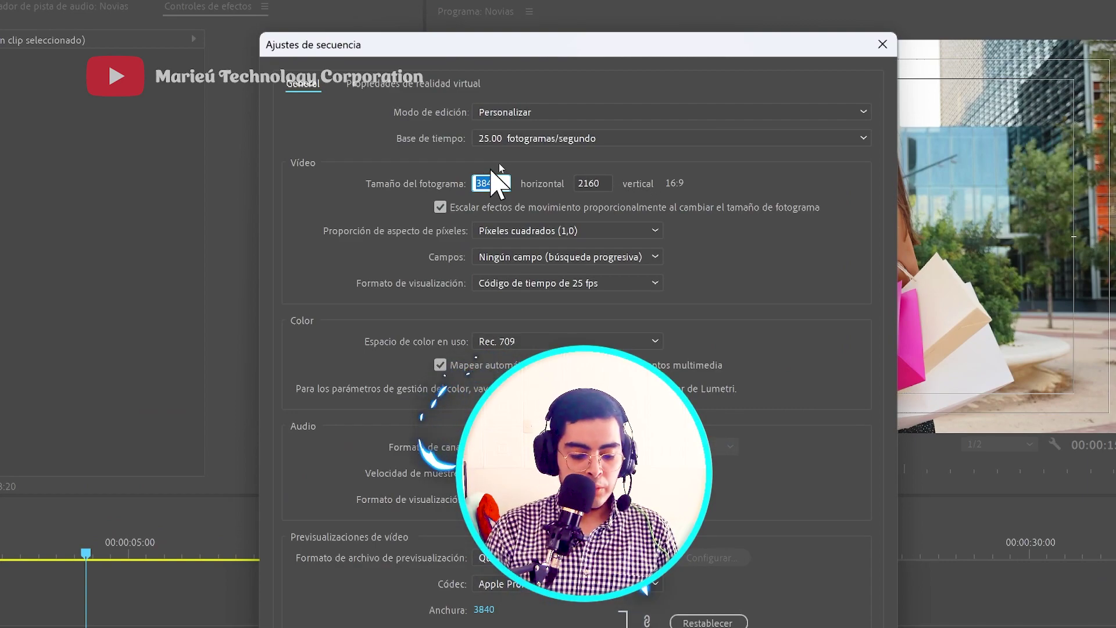
{"action": "type", "text": "1920"}
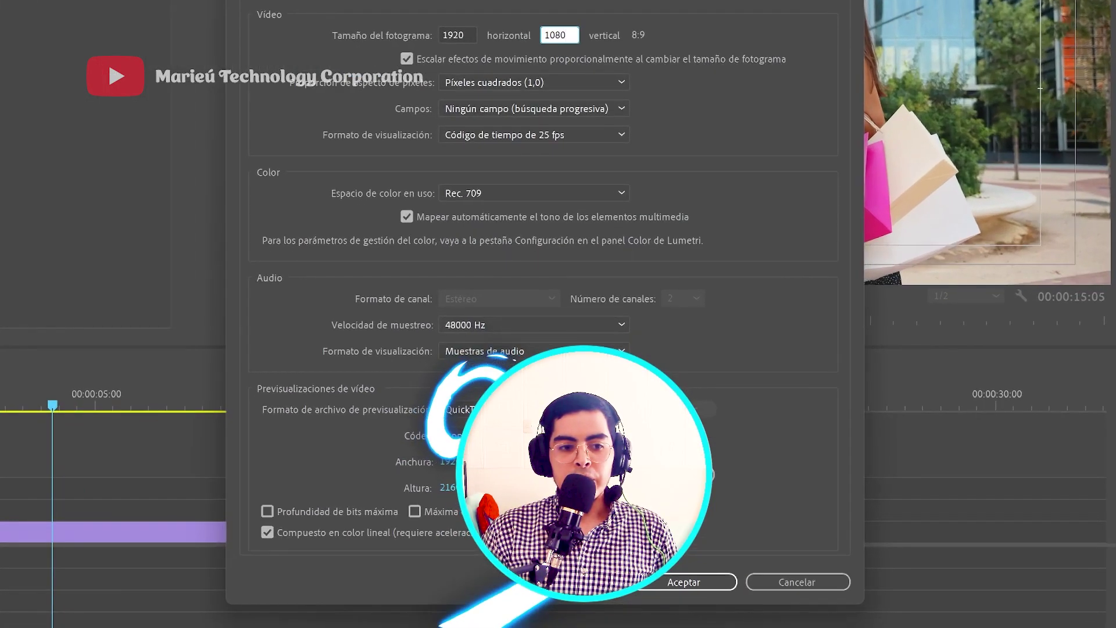
{"action": "left_click", "coordinate": [459, 410]}
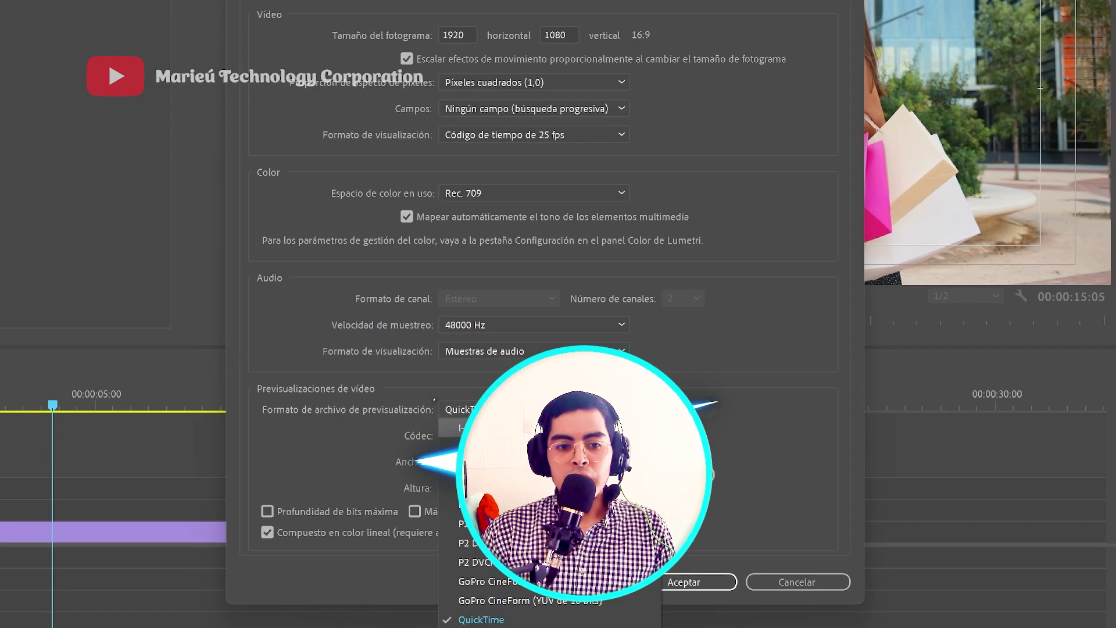
{"action": "left_click", "coordinate": [465, 428]}
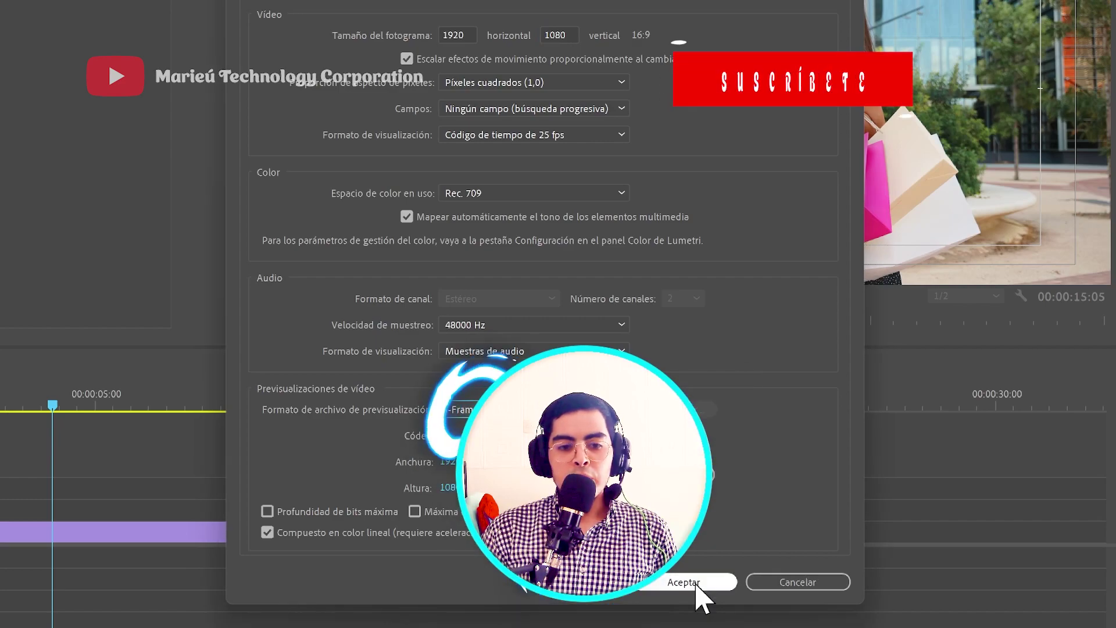
{"action": "left_click", "coordinate": [692, 583]}
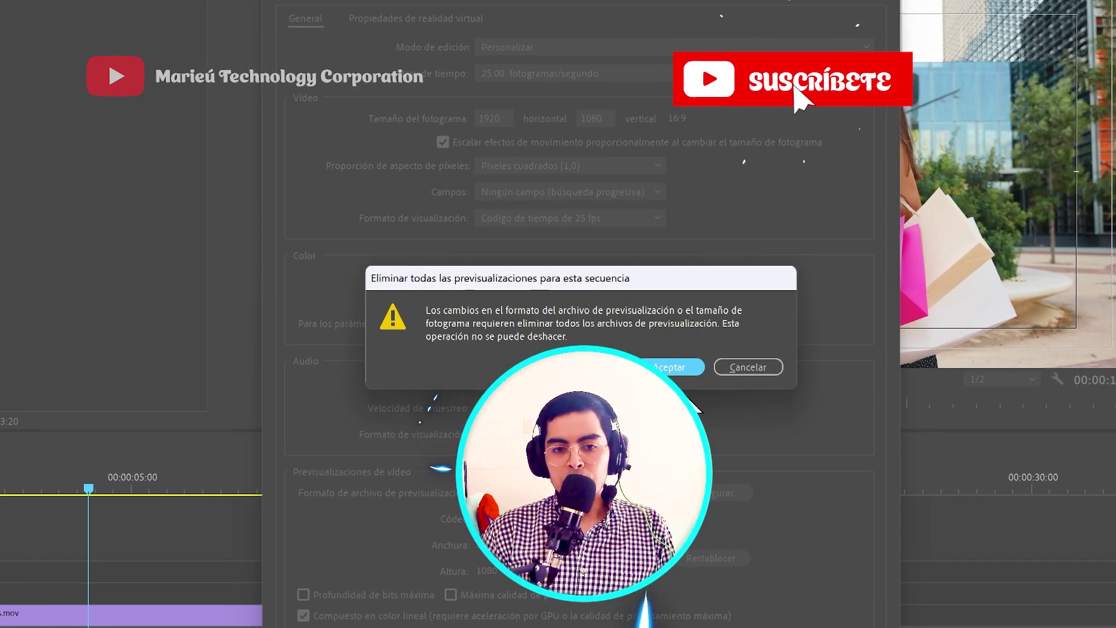
{"action": "left_click", "coordinate": [677, 367]}
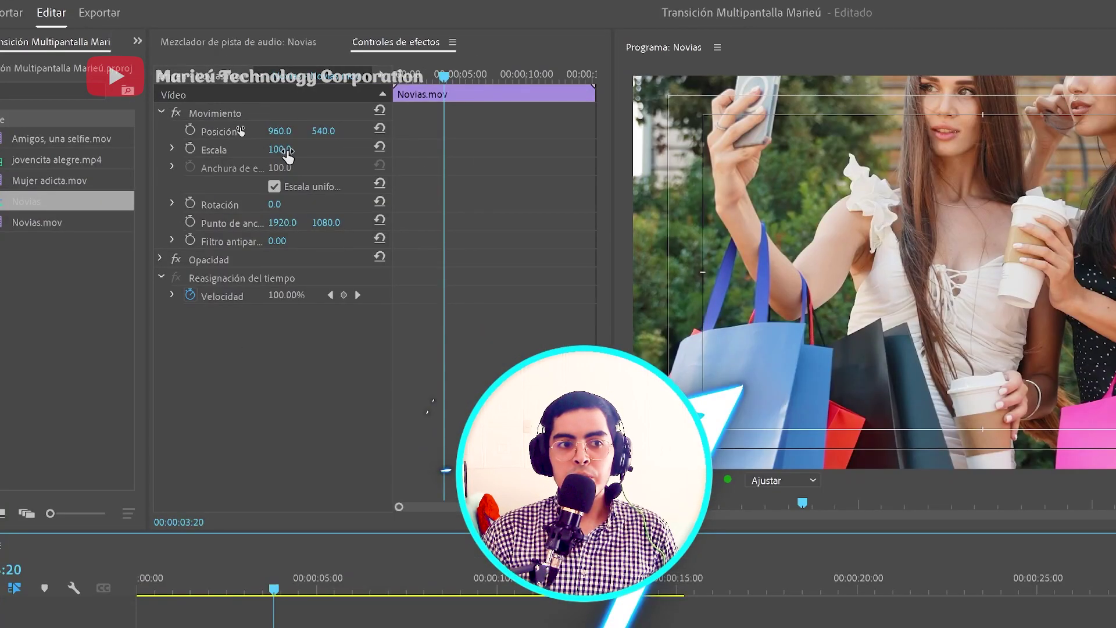
Set the Novias clip's Escala to 50 in Effect Controls
{"action": "left_click", "coordinate": [241, 124]}
{"action": "type", "text": "50"}
{"action": "key", "text": "Return"}
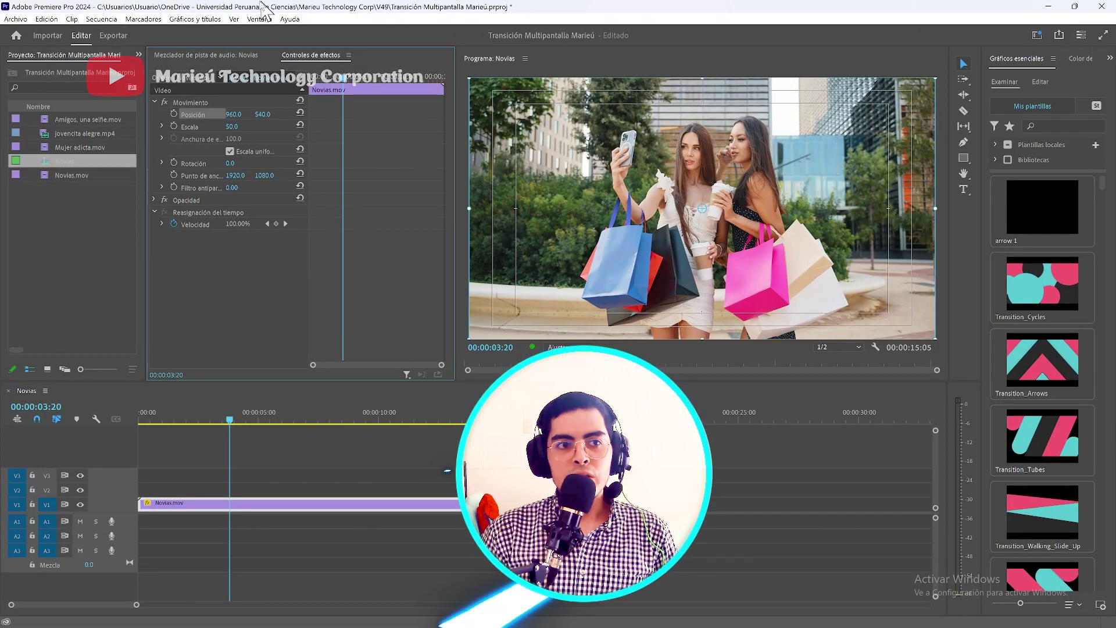
{"action": "left_click", "coordinate": [258, 19]}
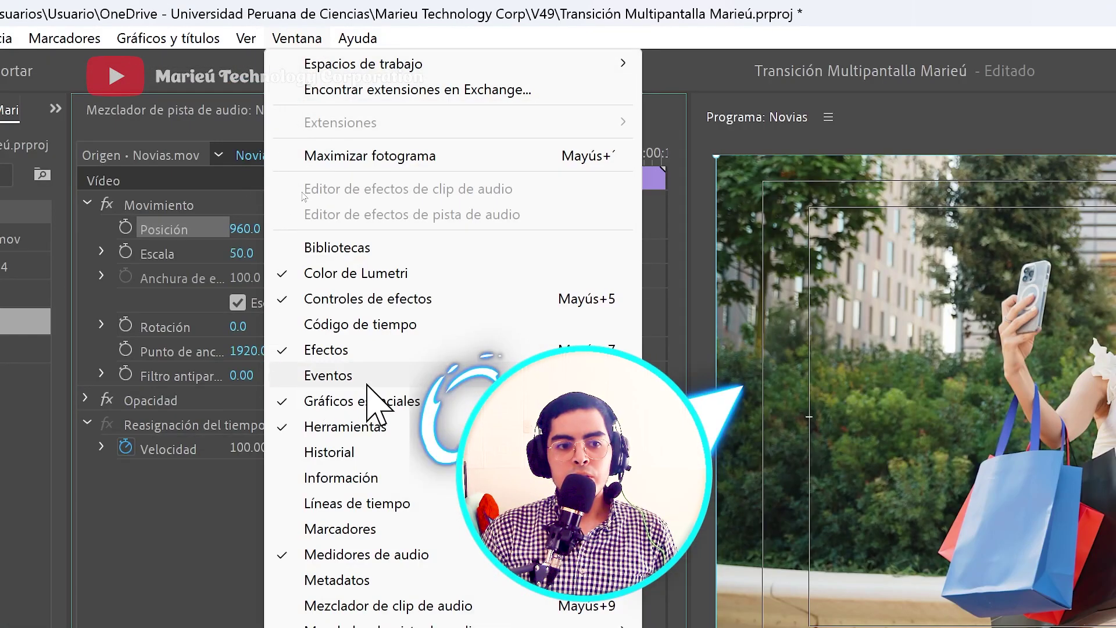
Show Essential Graphics and add another local templates folder from the Multiscreen Transitions X3 pack
{"action": "left_click", "coordinate": [290, 404]}
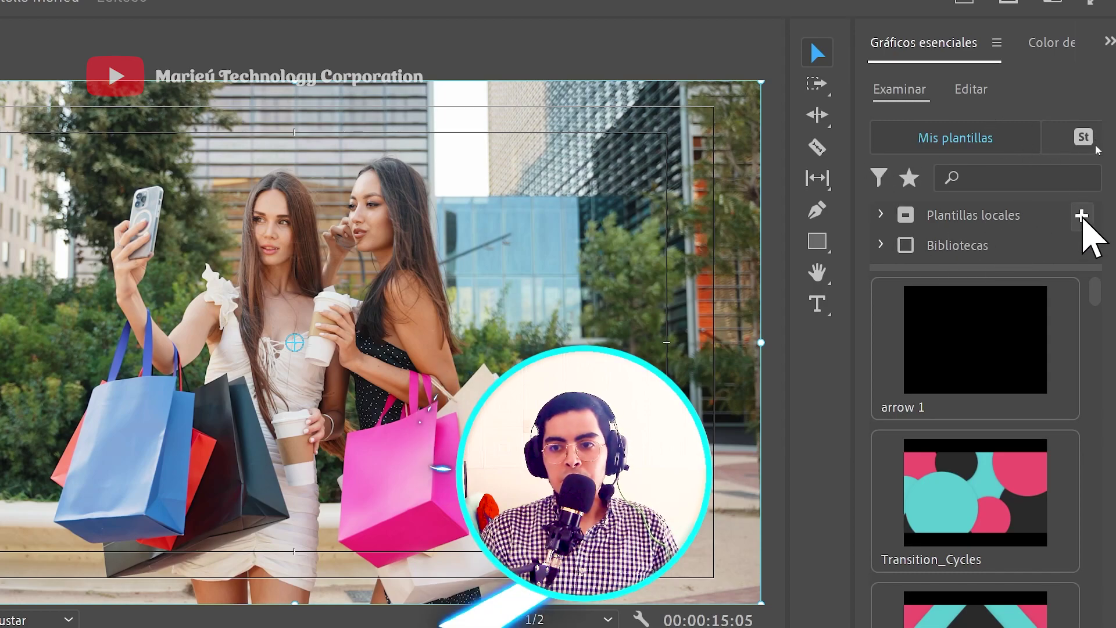
{"action": "left_click", "coordinate": [1081, 216]}
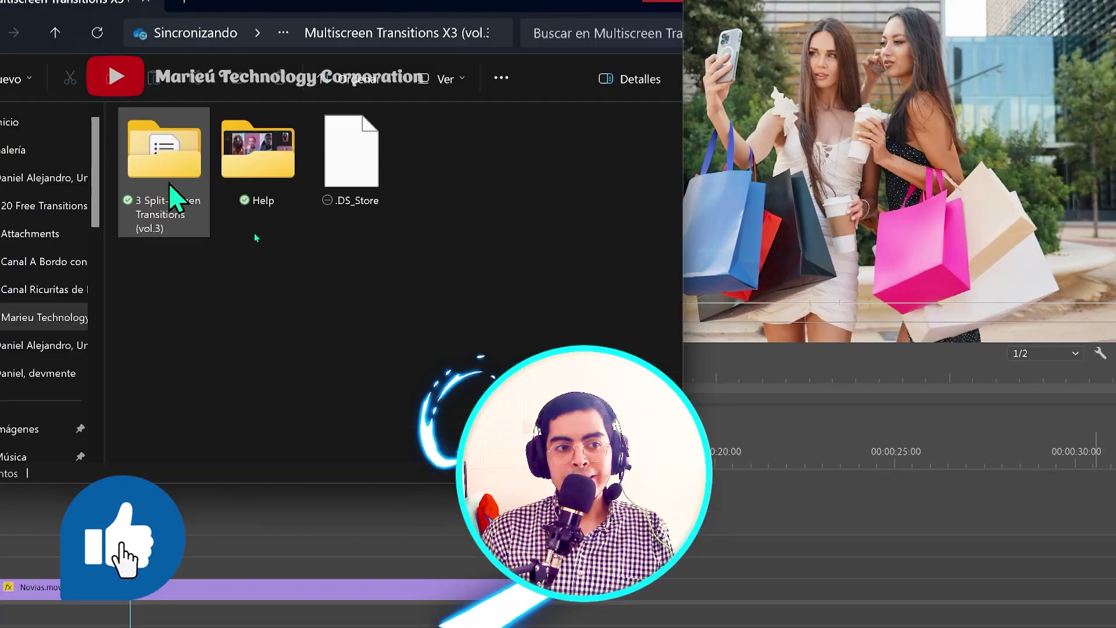
Browse the 3 Split-Screen Transitions folder, then open the pack's Help folder
{"action": "double_click", "coordinate": [241, 224]}
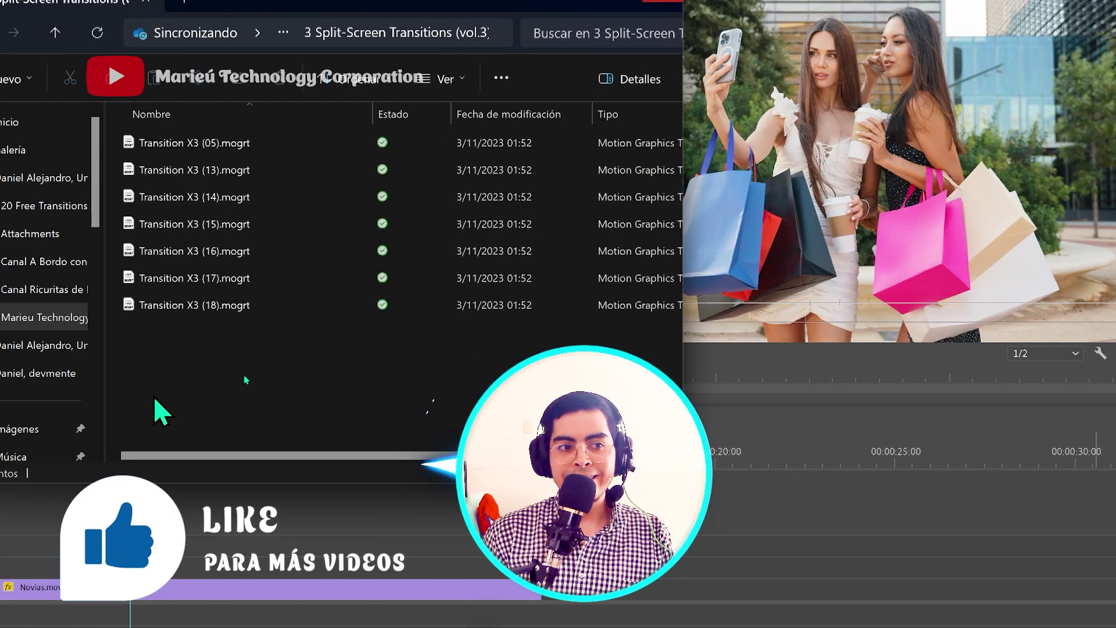
{"action": "left_click", "coordinate": [56, 35]}
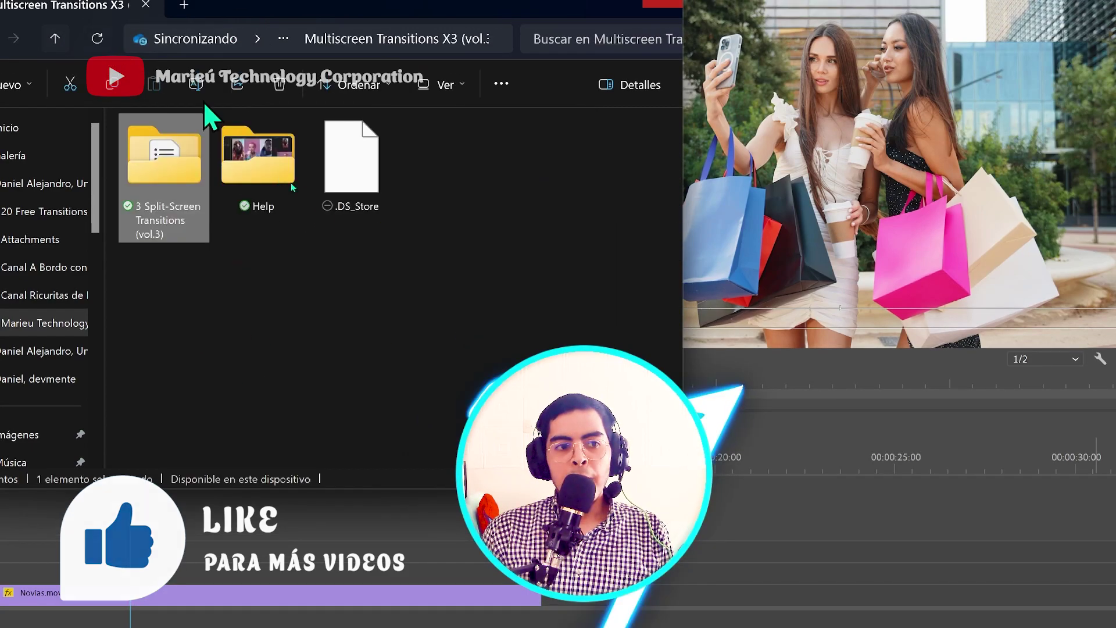
{"action": "left_click", "coordinate": [281, 164]}
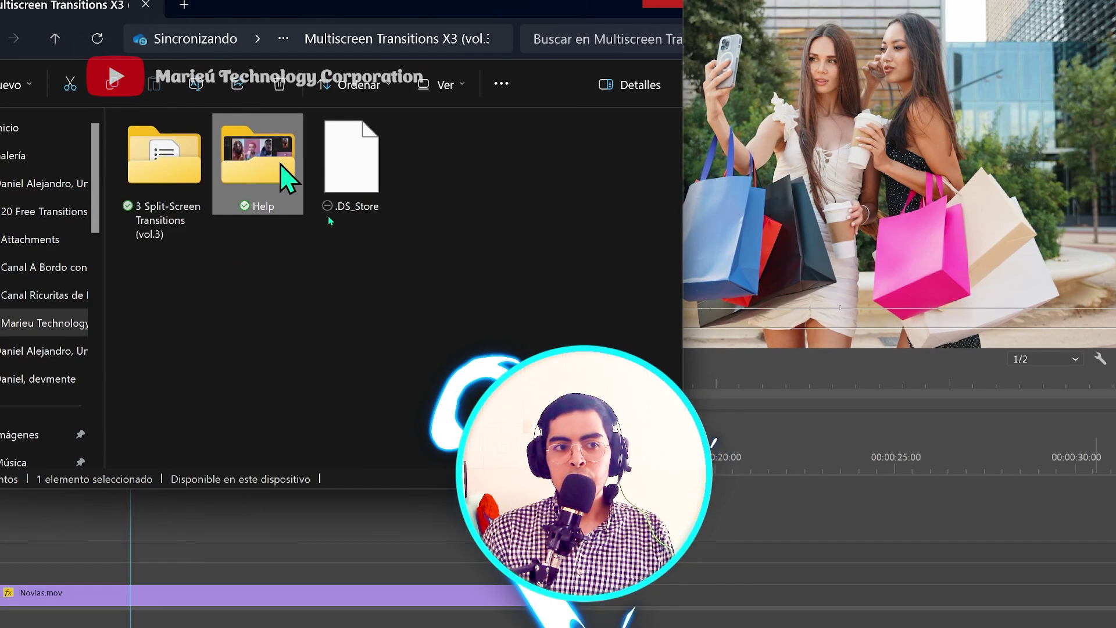
{"action": "double_click", "coordinate": [281, 164]}
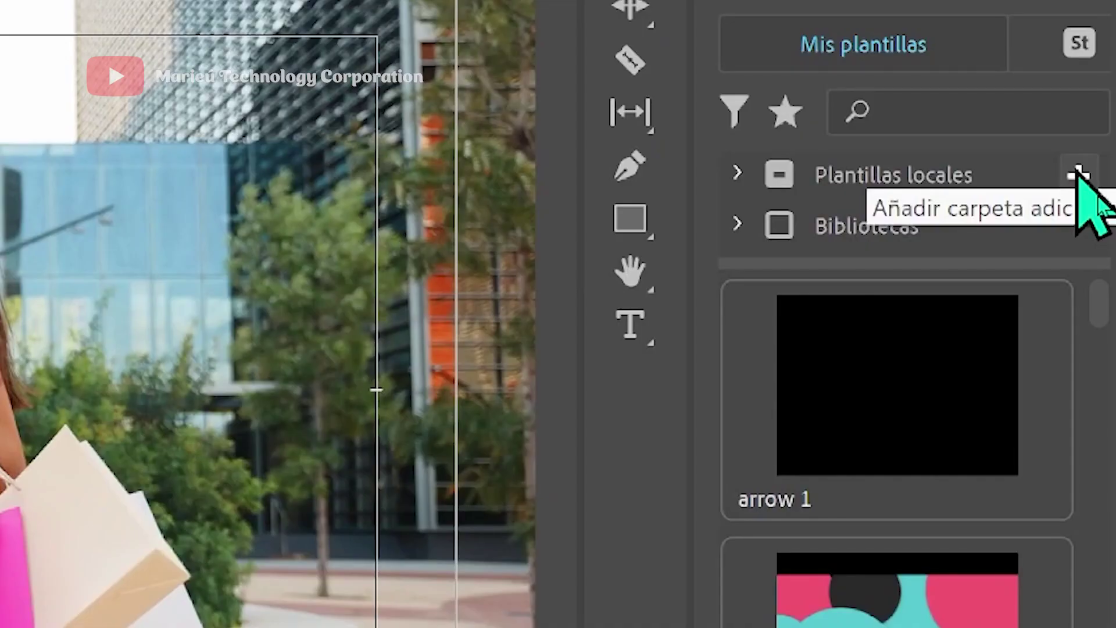
Add the 3 Split-Screen Transitions (vol.3) folder as local templates and view the Transition X3 list
{"action": "left_click", "coordinate": [1078, 173]}
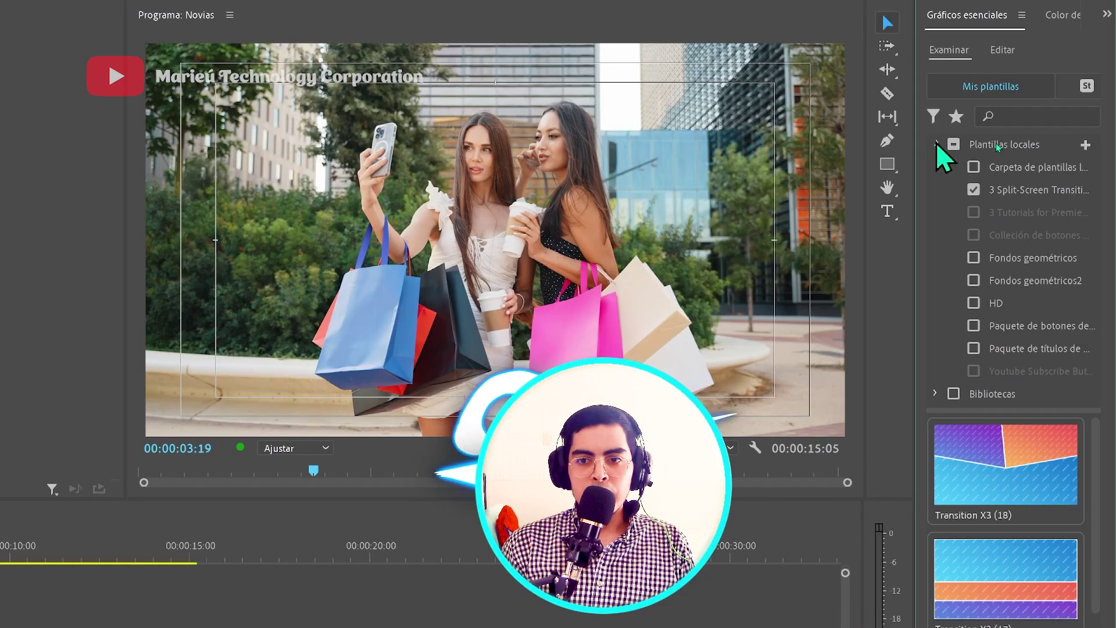
{"action": "left_click", "coordinate": [936, 145]}
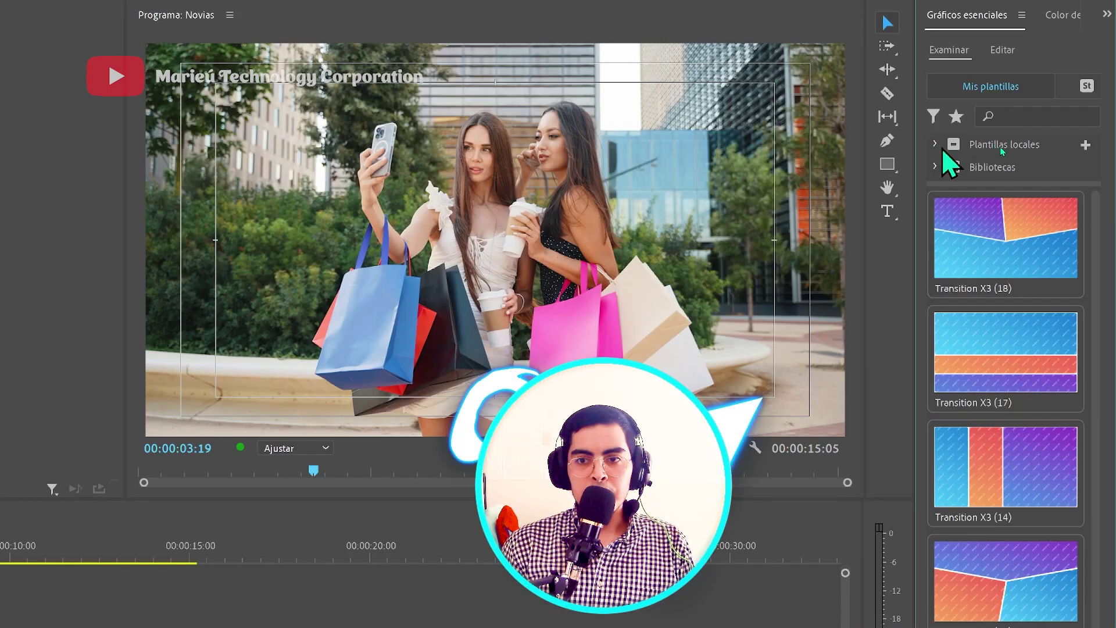
{"action": "scroll", "coordinate": [1078, 258], "scroll_direction": "down", "scroll_amount": 2}
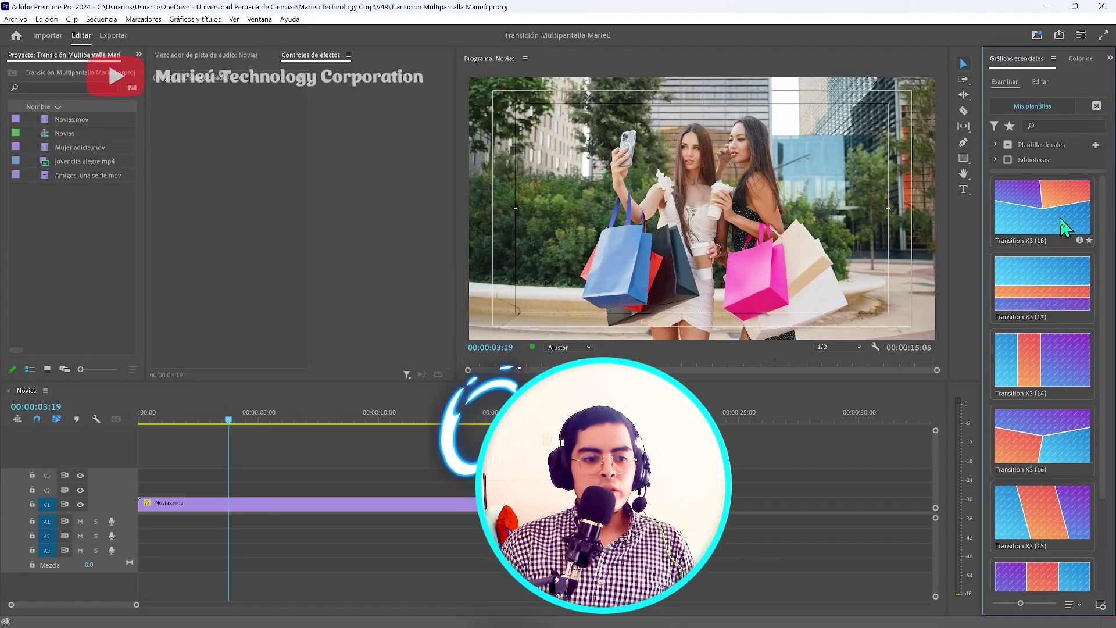
Place Transition X3 (18) on V2 above the Novias clip and scale it to 50
{"action": "left_click_drag", "start_coordinate": [434, 388], "coordinate": [365, 498]}
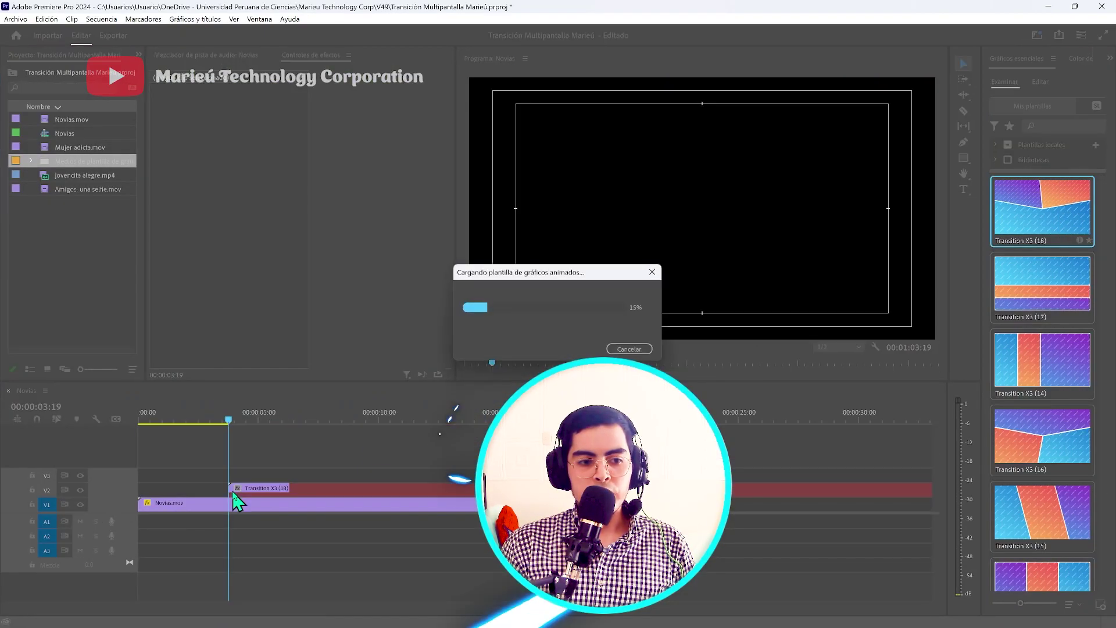
{"action": "left_click_drag", "start_coordinate": [229, 419], "coordinate": [261, 420]}
{"action": "left_click", "coordinate": [281, 497]}
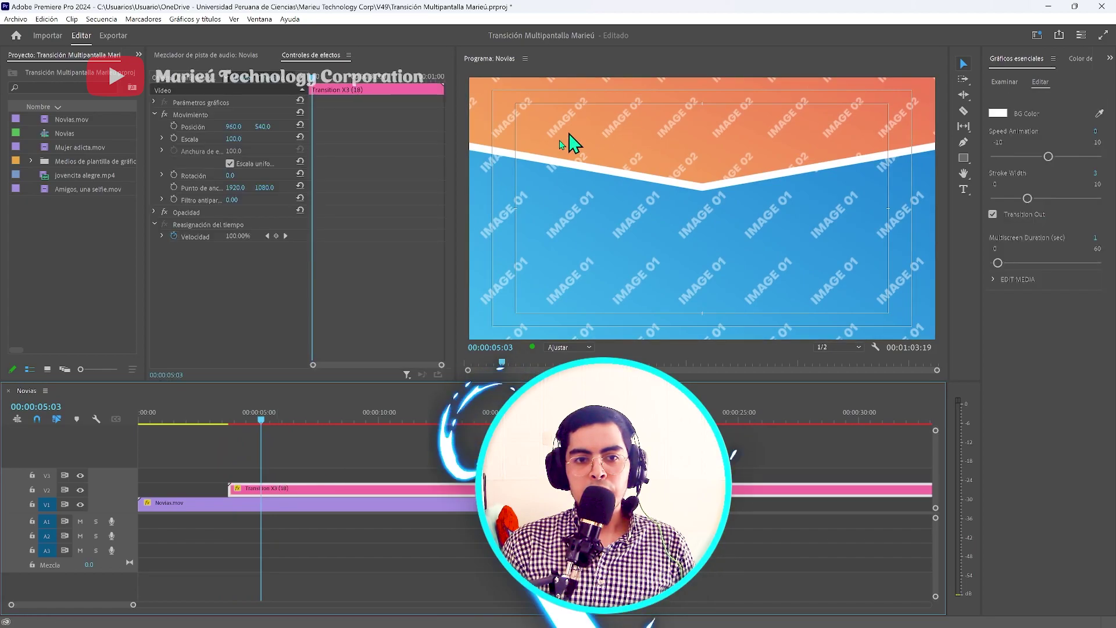
{"action": "left_click", "coordinate": [241, 138]}
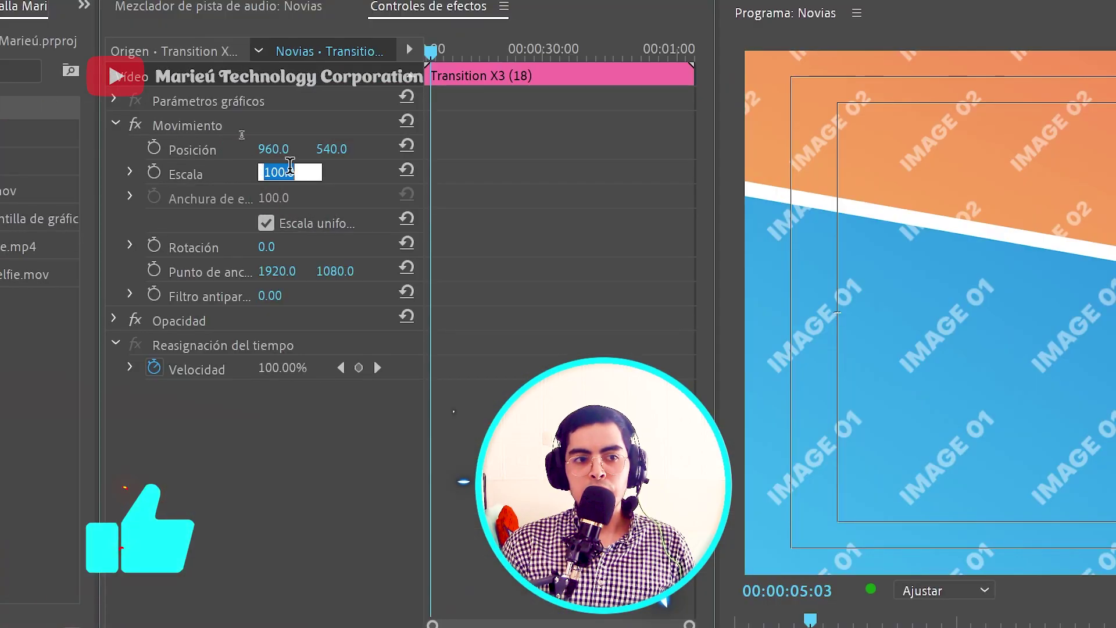
{"action": "type", "text": "50"}
{"action": "key", "text": "Return"}
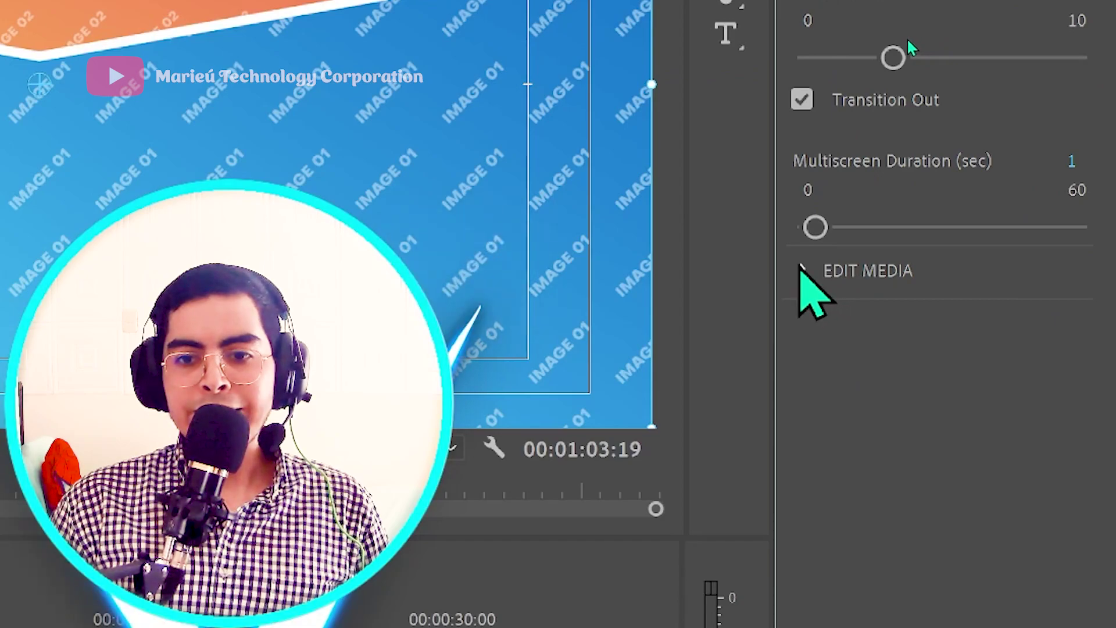
Fill MEDIA 01–03 with Mujer adicta, jovencita alegre and Amigos, una selfie
{"action": "left_click", "coordinate": [802, 270]}
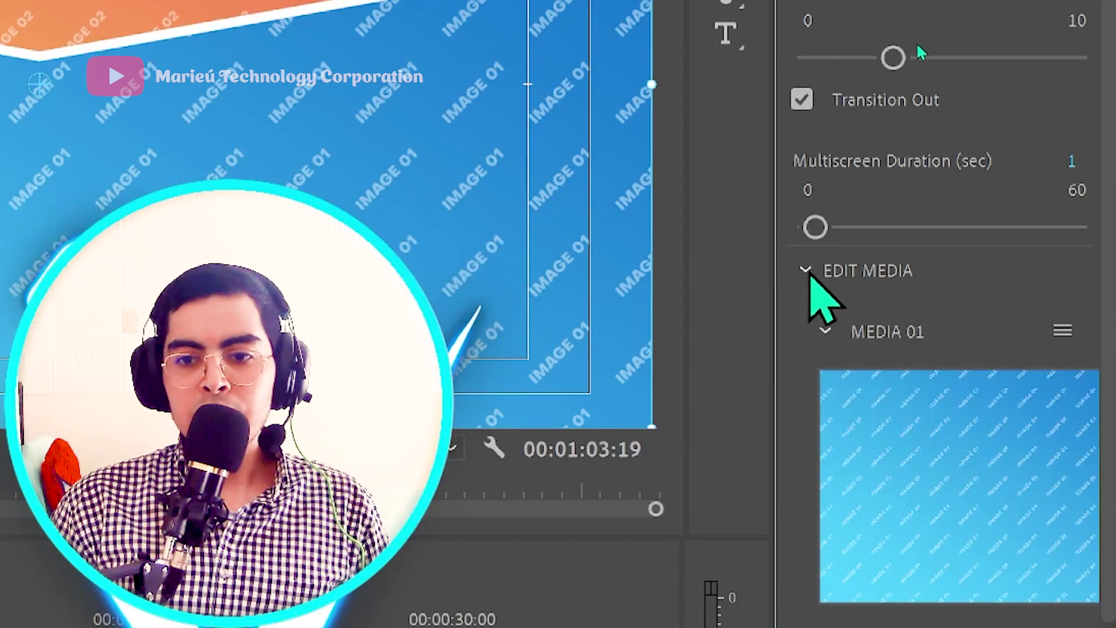
{"action": "scroll", "coordinate": [1105, 379], "scroll_direction": "down", "scroll_amount": 5}
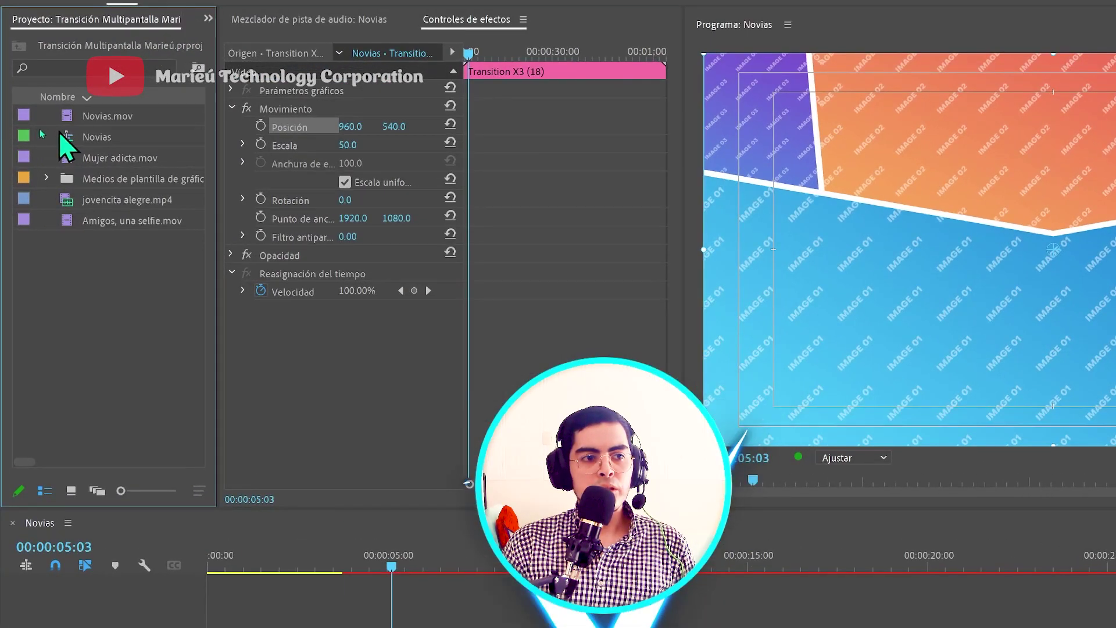
{"action": "left_click", "coordinate": [74, 156]}
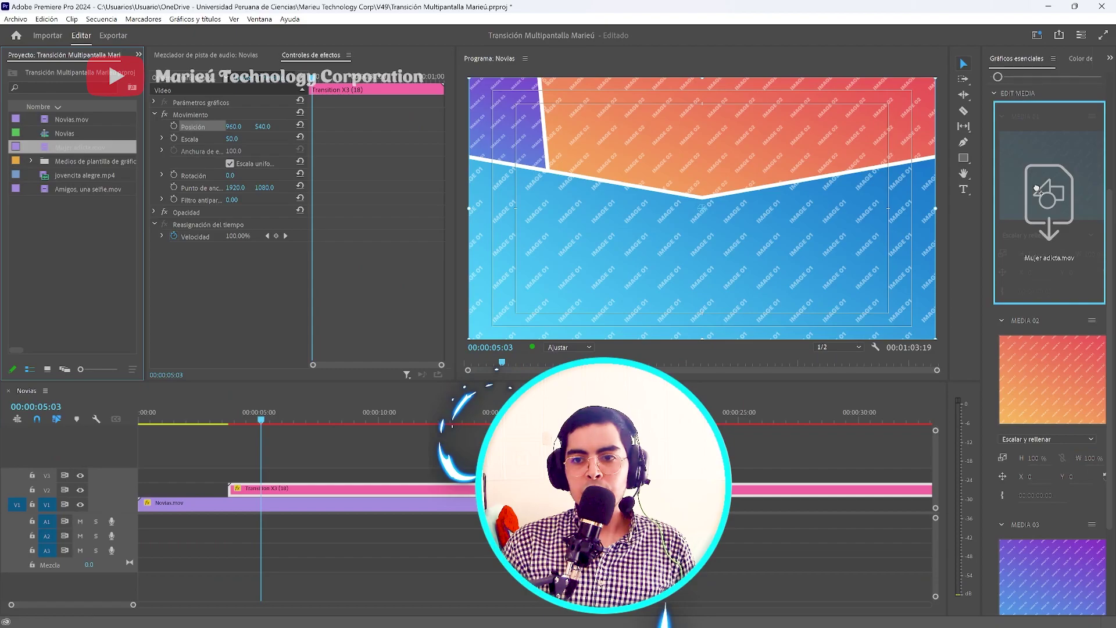
{"action": "left_click_drag", "start_coordinate": [40, 151], "coordinate": [1041, 174]}
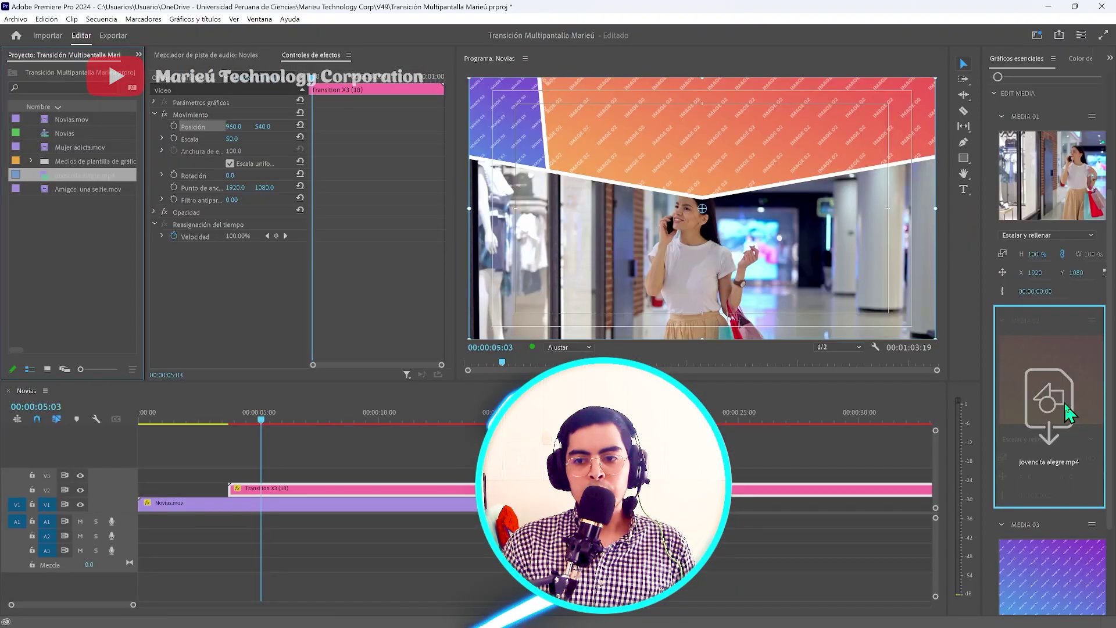
{"action": "left_click_drag", "start_coordinate": [40, 178], "coordinate": [1053, 377]}
{"action": "left_click_drag", "start_coordinate": [81, 189], "coordinate": [1046, 575]}
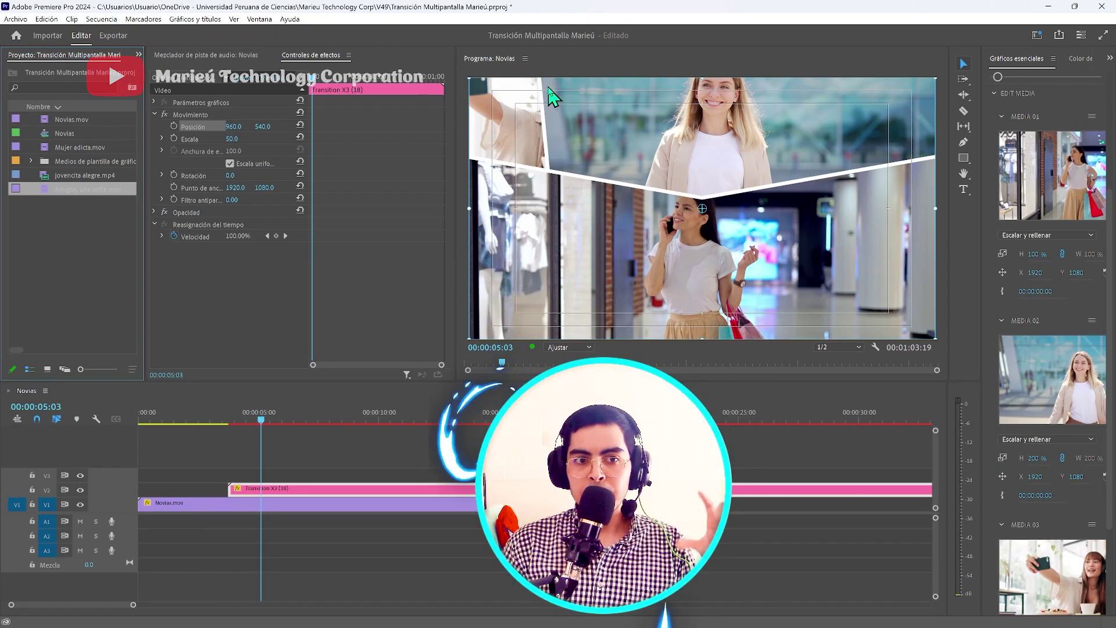
Set the MEDIA 03 clip's X position to 1400
{"action": "scroll", "coordinate": [1112, 618], "scroll_direction": "down", "scroll_amount": 3}
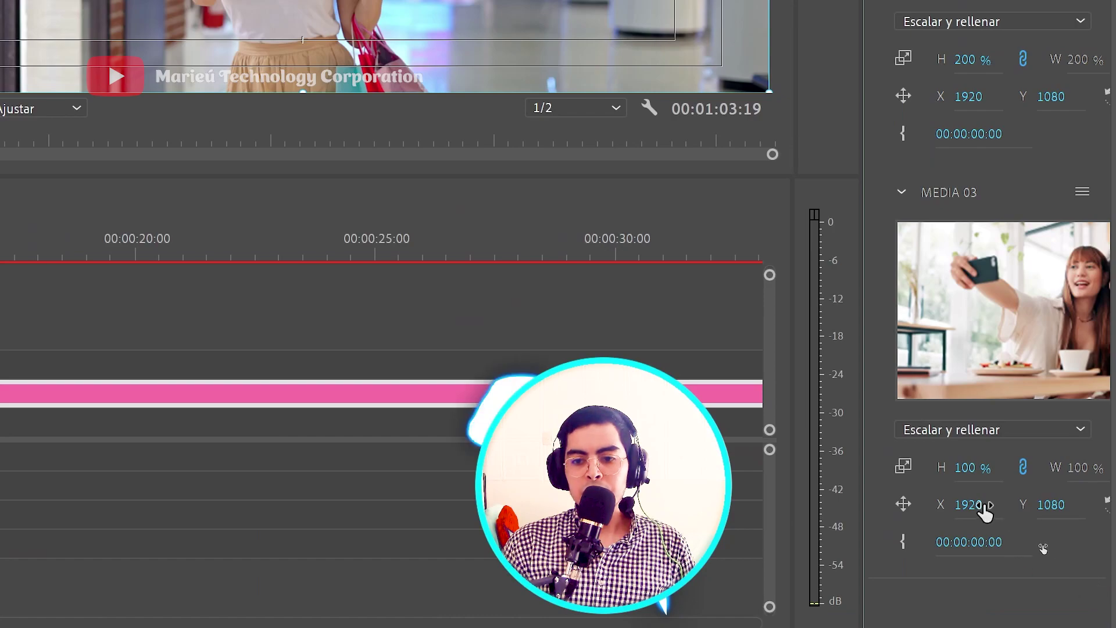
{"action": "type", "text": "1500"}
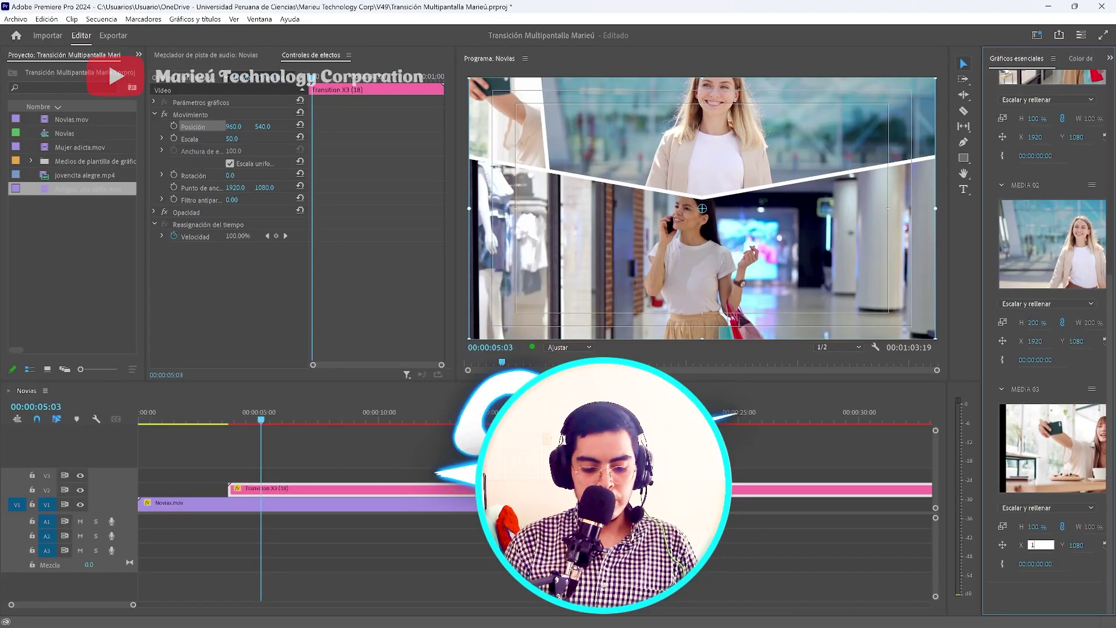
{"action": "key", "text": "Return"}
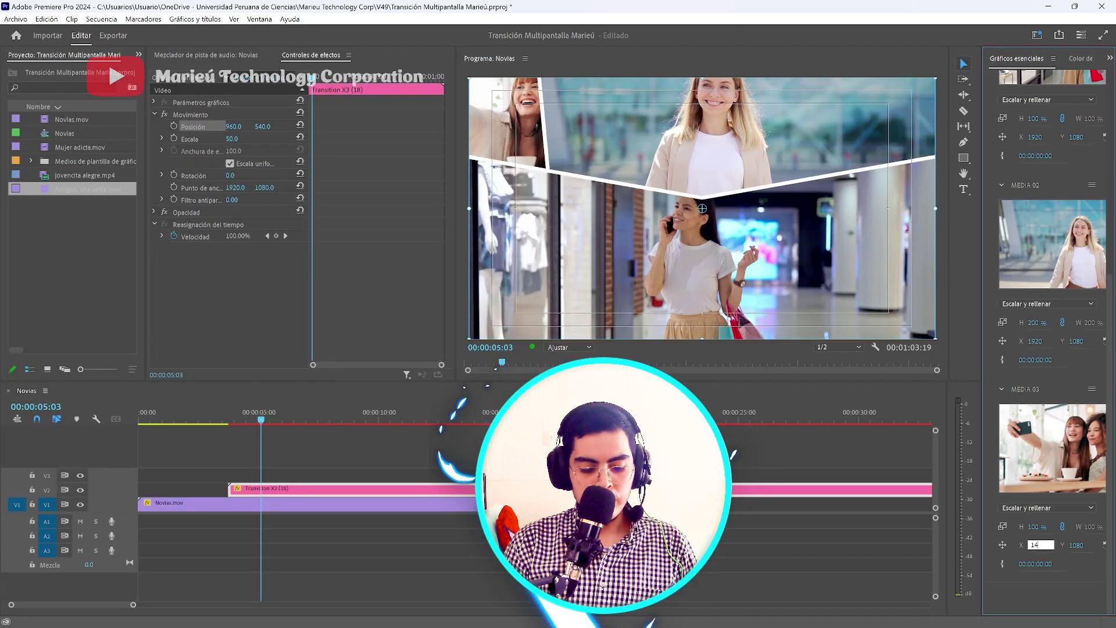
{"action": "type", "text": "3400"}
{"action": "key", "text": "Return"}
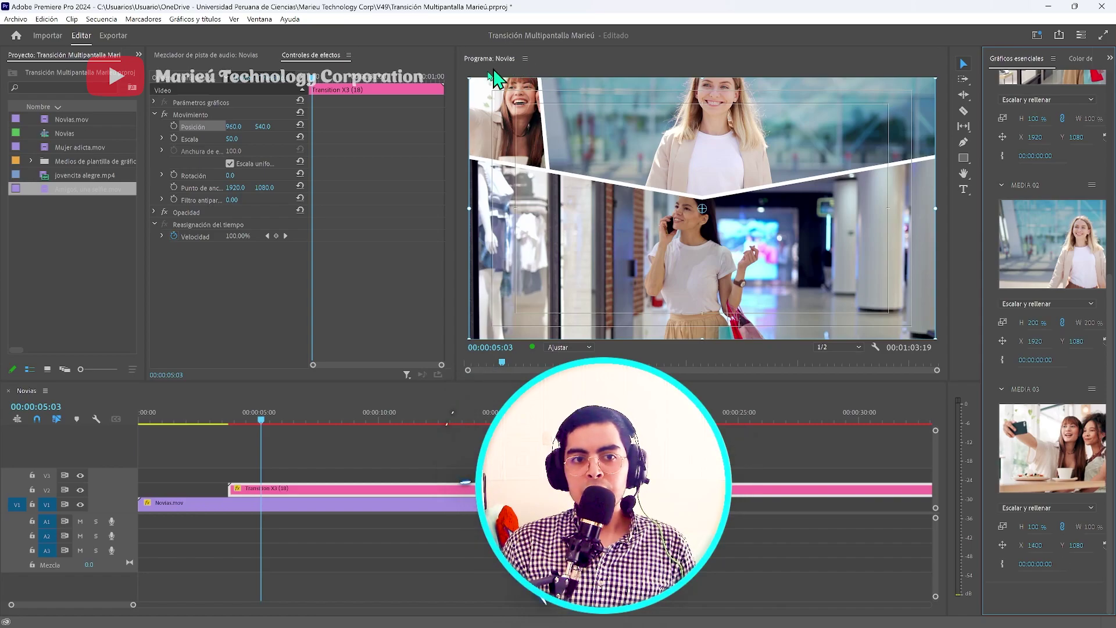
{"action": "scroll", "coordinate": [1051, 407], "scroll_direction": "up", "scroll_amount": 10}
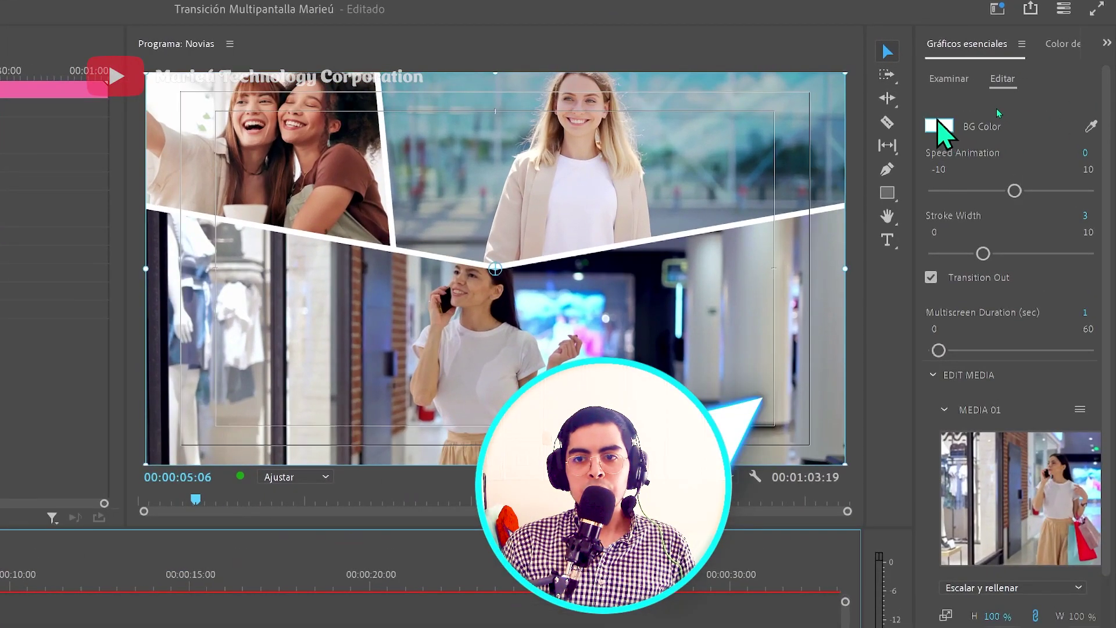
Change the multiscreen border colour to bright teal 00FFB7 and adjust the Speed Animation slider
{"action": "left_click", "coordinate": [939, 126]}
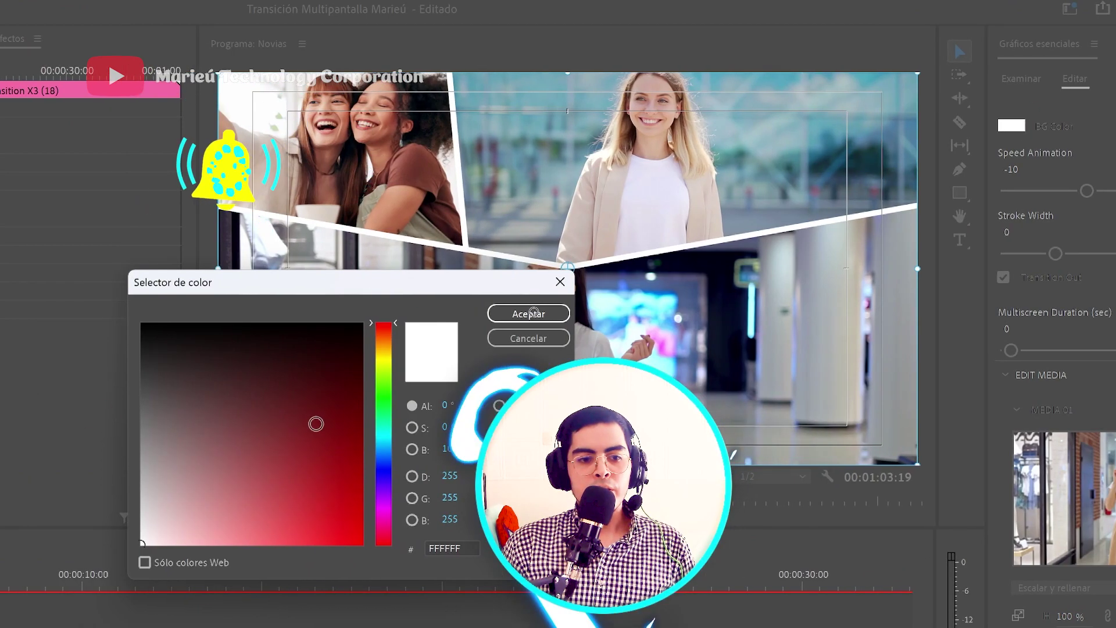
{"action": "left_click", "coordinate": [384, 423]}
{"action": "left_click_drag", "start_coordinate": [304, 461], "coordinate": [364, 545]}
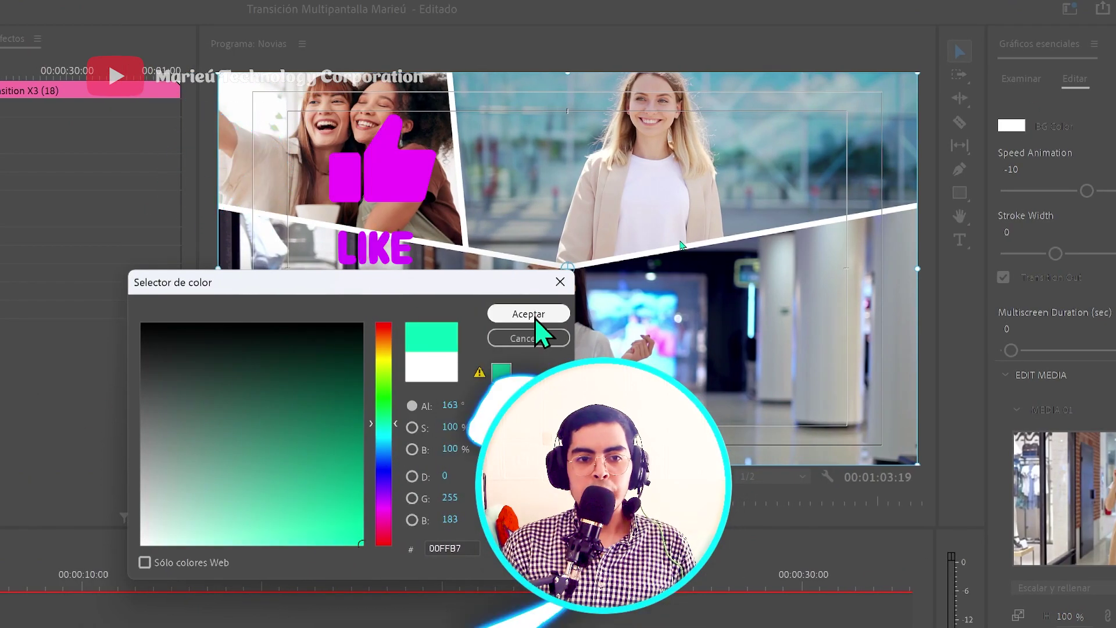
{"action": "left_click", "coordinate": [537, 315]}
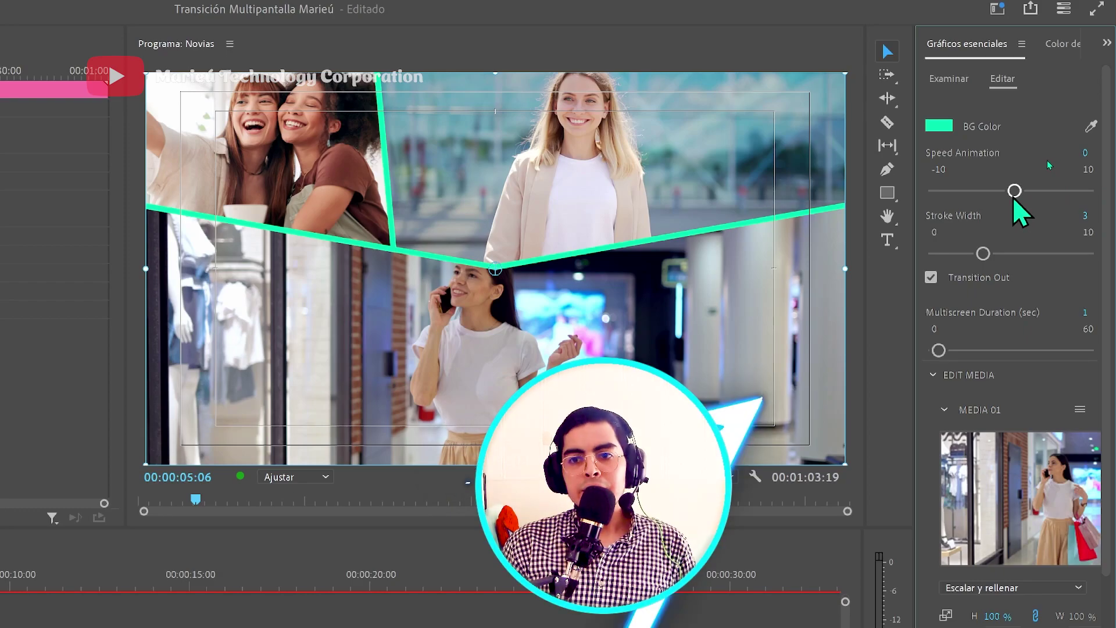
{"action": "mouse_move", "coordinate": [1014, 191]}
{"action": "left_mouse_down"}
{"action": "mouse_move", "coordinate": [993, 191]}
{"action": "mouse_move", "coordinate": [1090, 165]}
{"action": "left_mouse_up"}
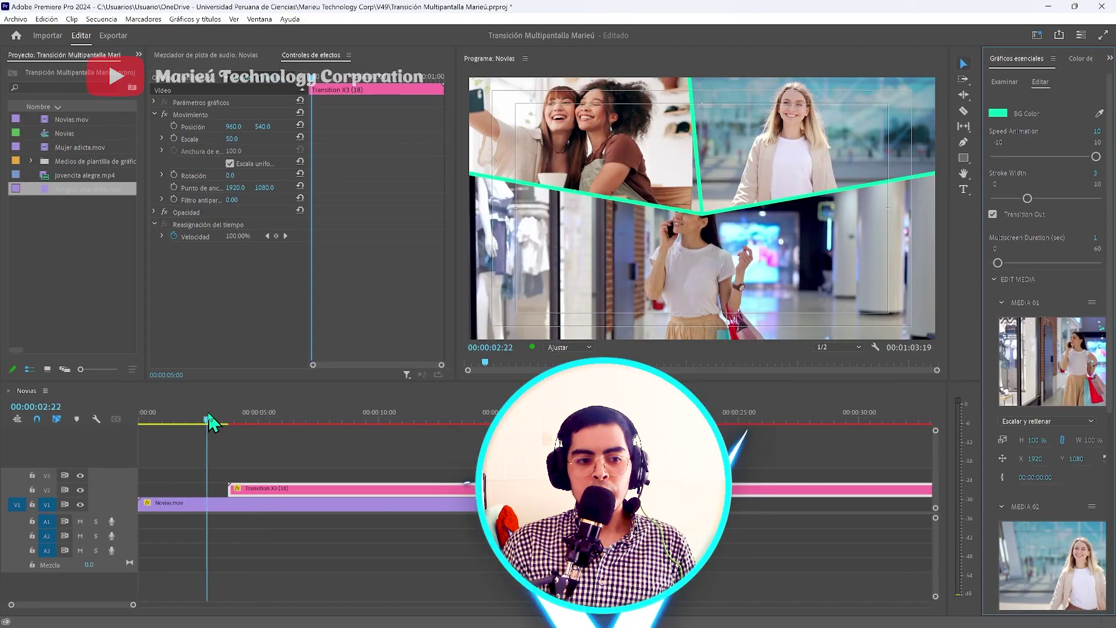
Preview Speed Animation at 10 and -10, return it to 0, and set border stroke width 3
{"action": "left_click", "coordinate": [233, 421]}
{"action": "left_click_drag", "start_coordinate": [232, 423], "coordinate": [238, 424]}
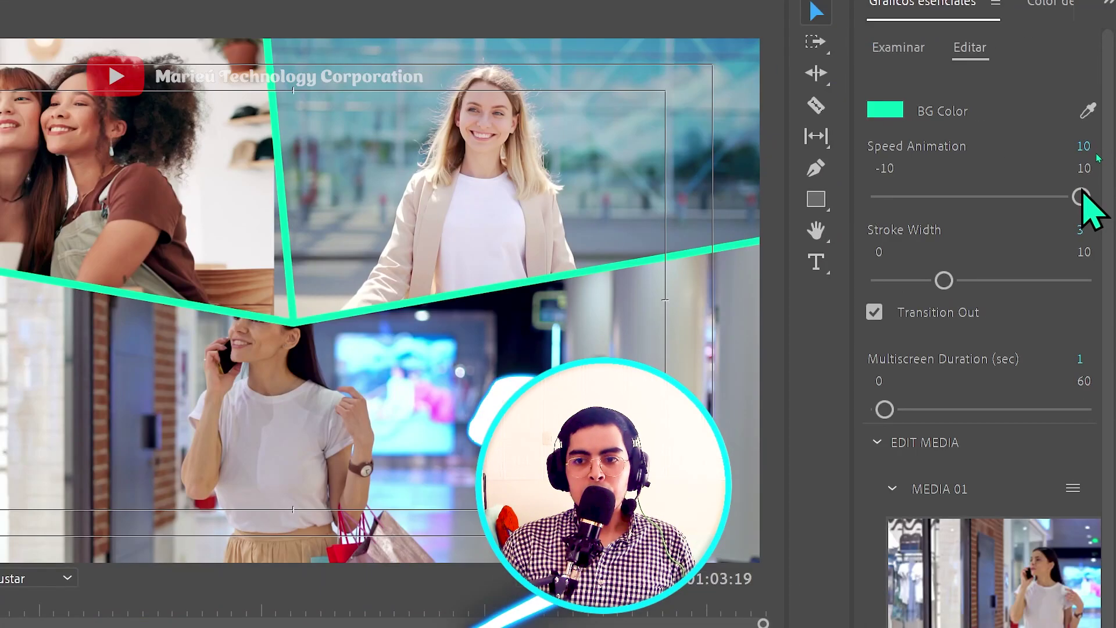
{"action": "left_click_drag", "start_coordinate": [1082, 196], "coordinate": [847, 211]}
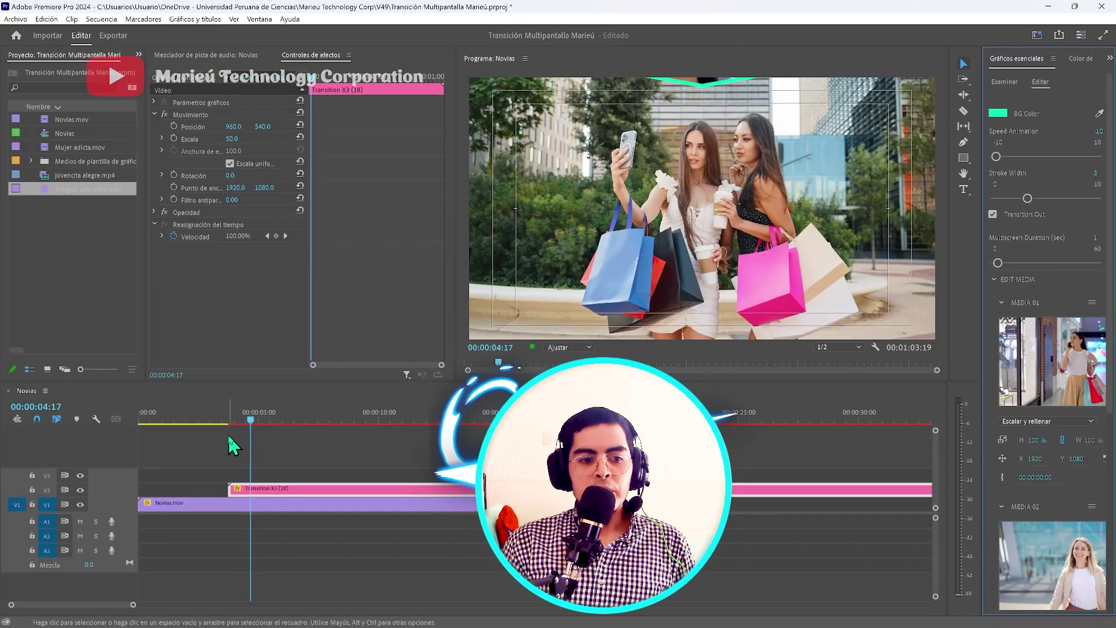
{"action": "left_click_drag", "start_coordinate": [211, 424], "coordinate": [271, 428]}
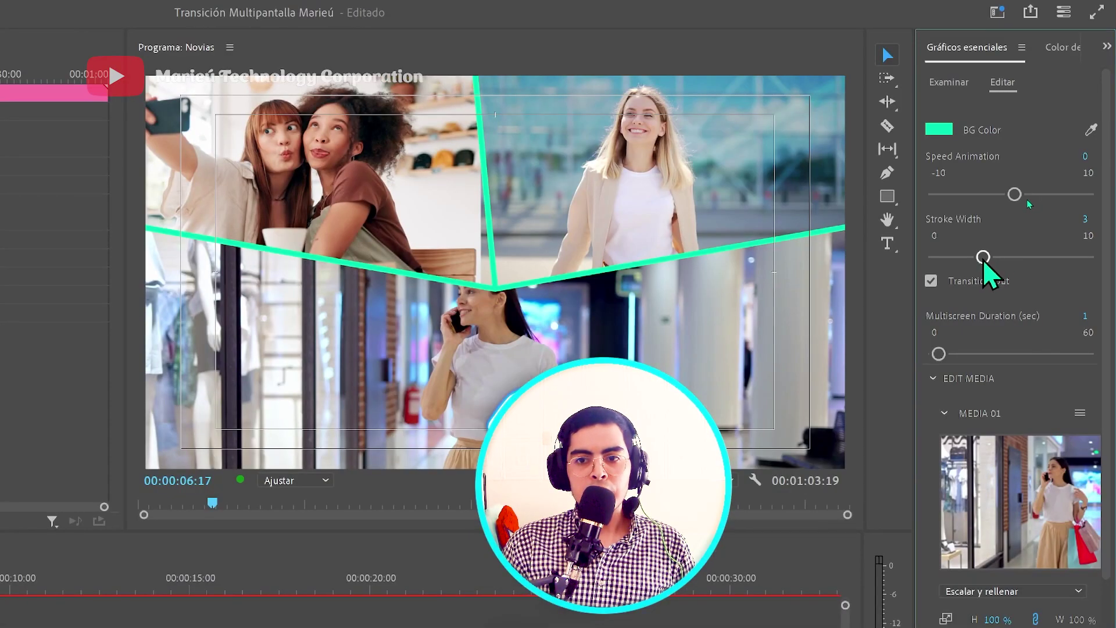
{"action": "left_click_drag", "start_coordinate": [948, 259], "coordinate": [982, 257]}
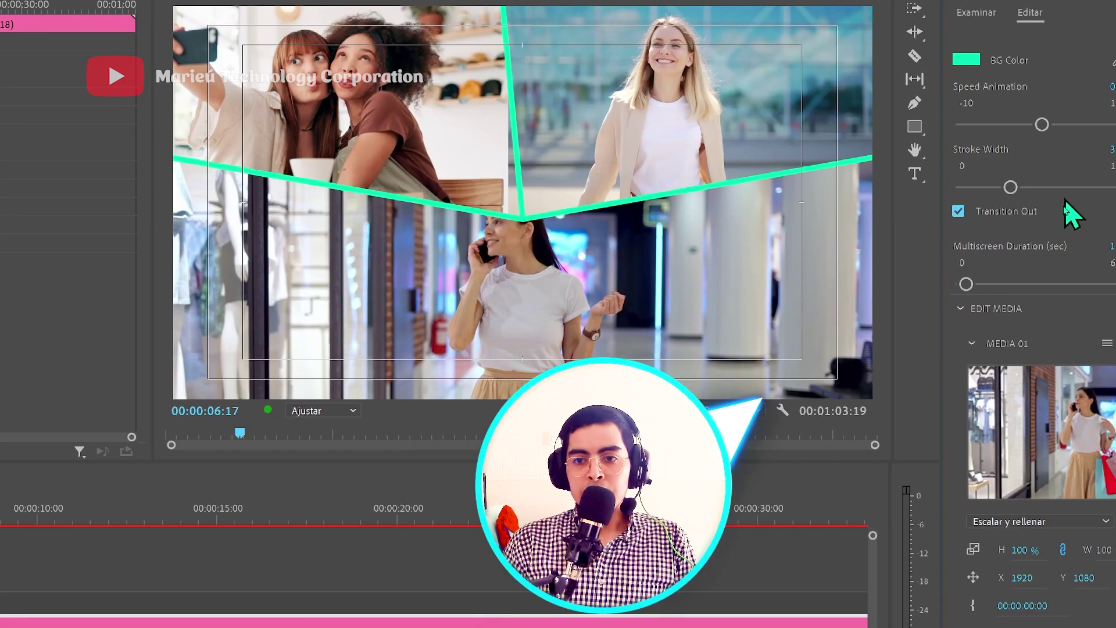
Preview the sequence with Transition Out disabled, then re-enable Transition Out
{"action": "left_click", "coordinate": [958, 212]}
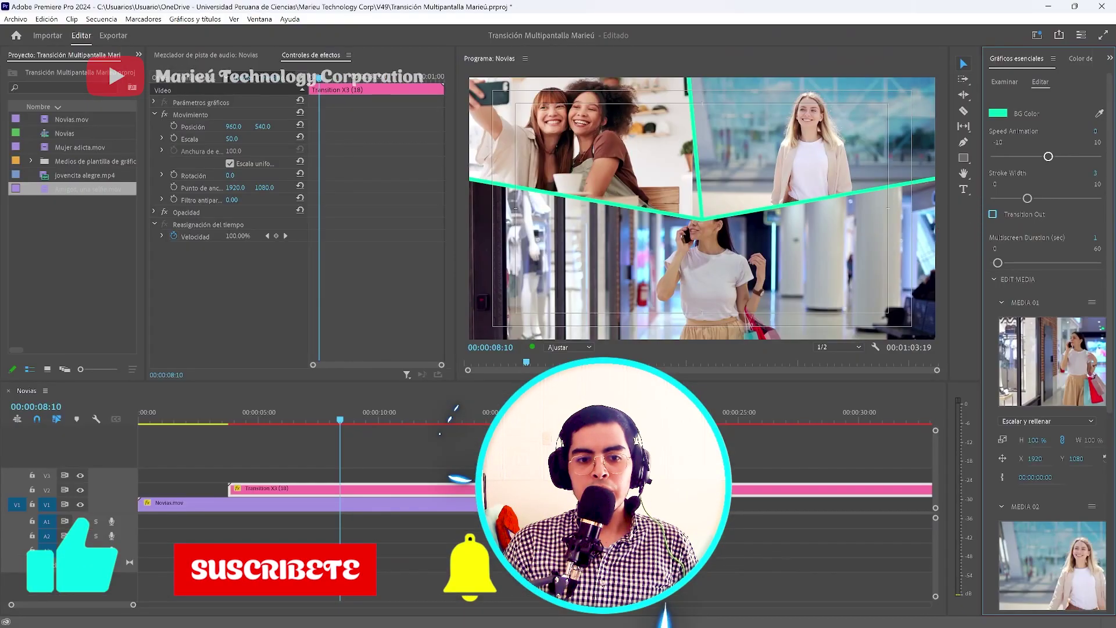
{"action": "left_click_drag", "start_coordinate": [398, 416], "coordinate": [560, 416]}
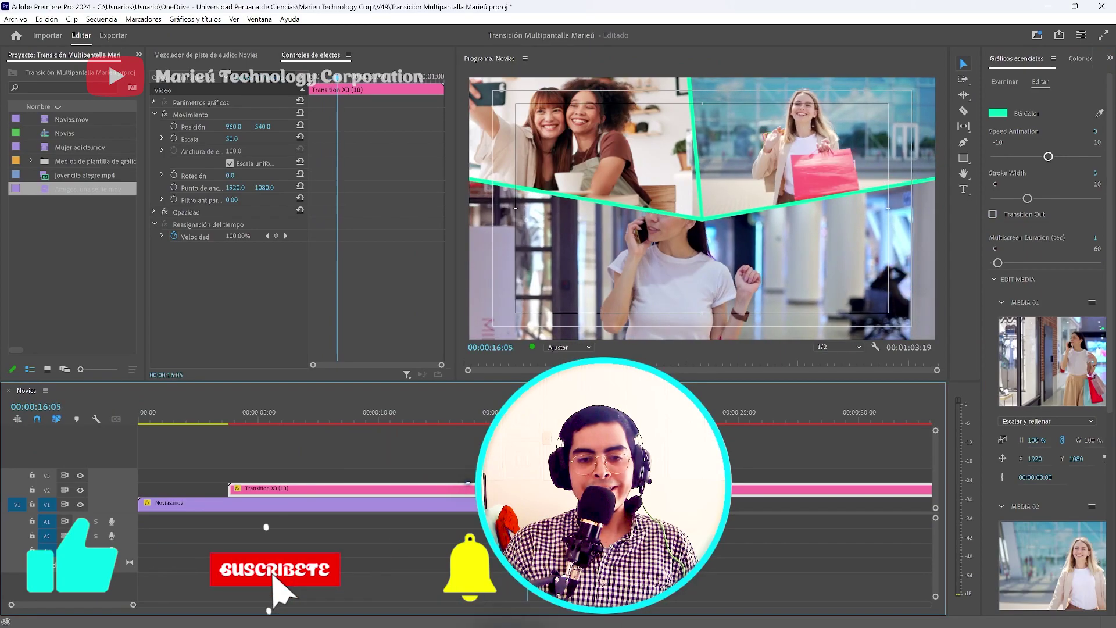
{"action": "left_click", "coordinate": [993, 214]}
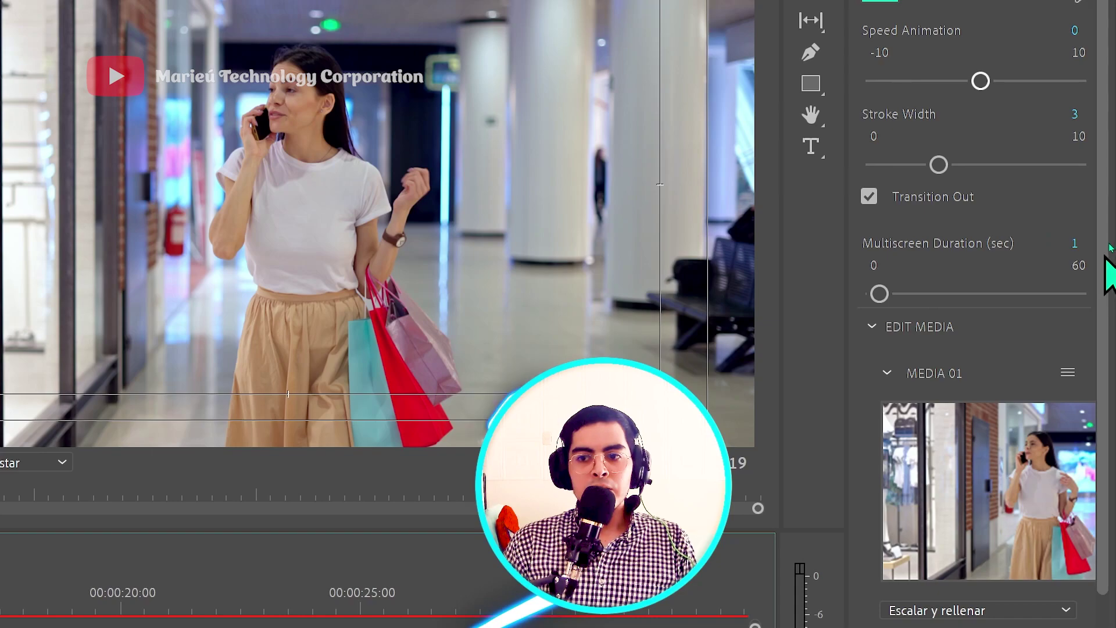
Set Multiscreen Duration to 5 seconds and preview the longer transition
{"action": "left_click", "coordinate": [1076, 243]}
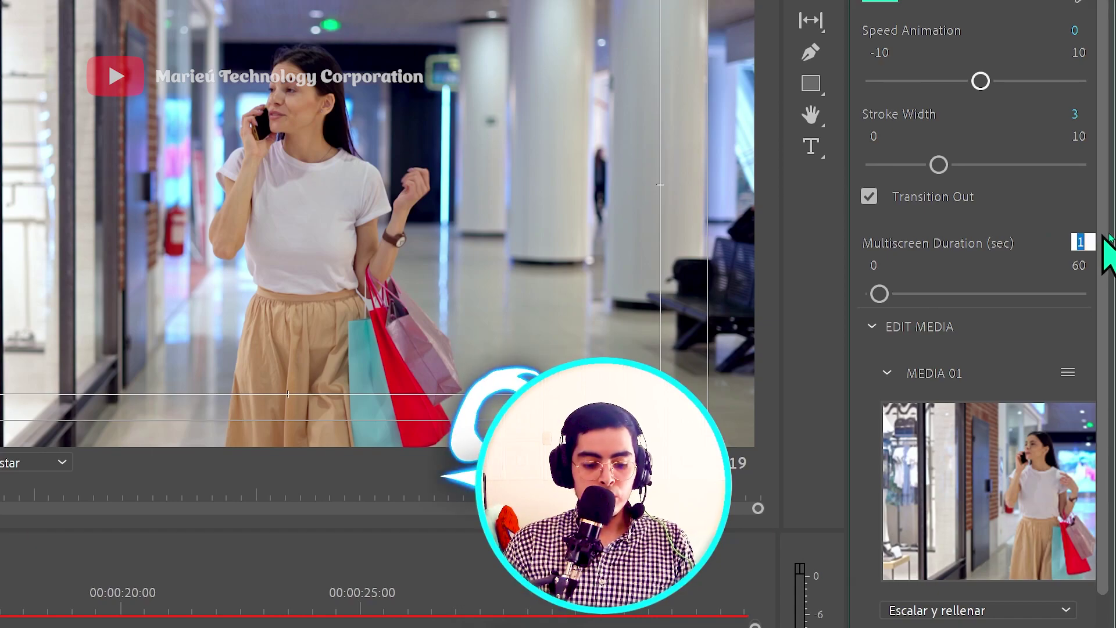
{"action": "type", "text": "5"}
{"action": "key", "text": "Return"}
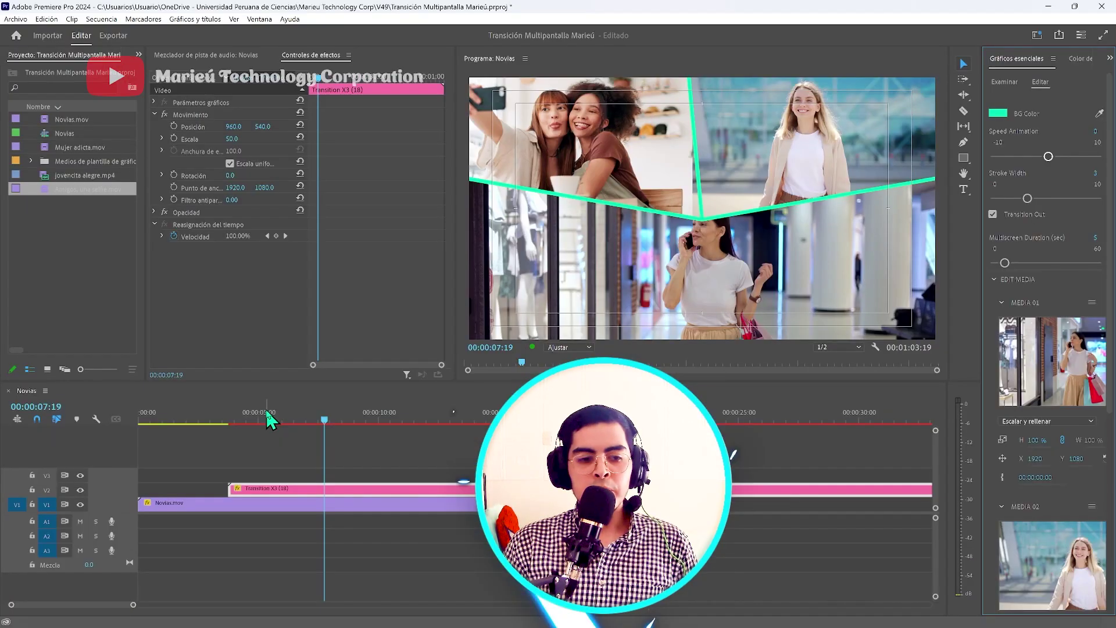
{"action": "left_click", "coordinate": [245, 414]}
{"action": "left_click_drag", "start_coordinate": [286, 410], "coordinate": [460, 383]}
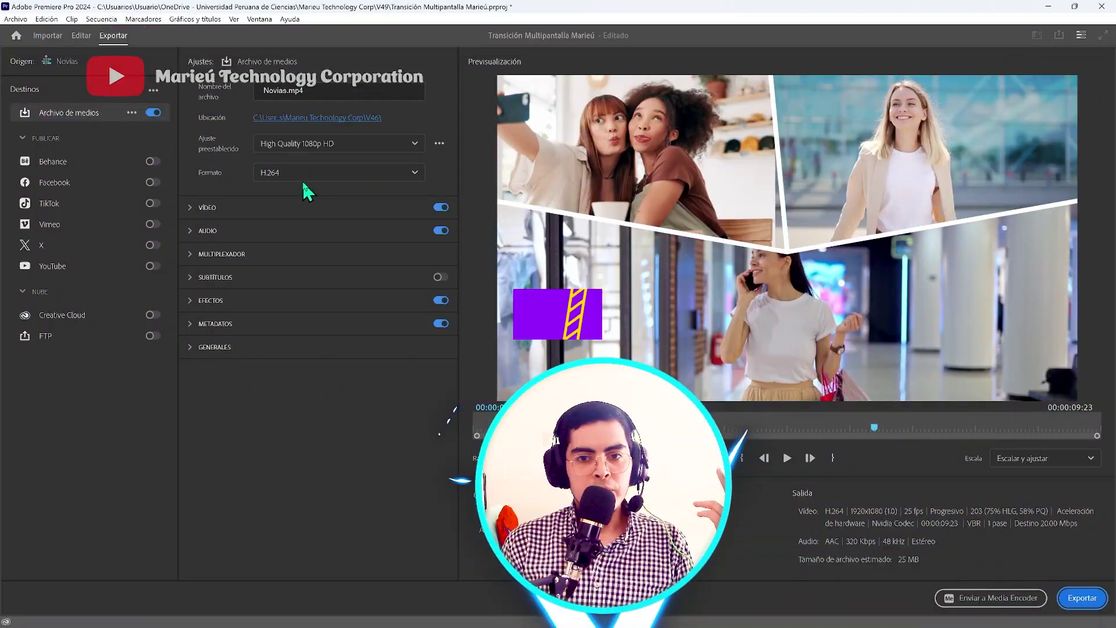
Name the export 'Transición Multipantalla Marieú.mp4' and save it to the V49 folder
{"action": "left_click", "coordinate": [286, 87]}
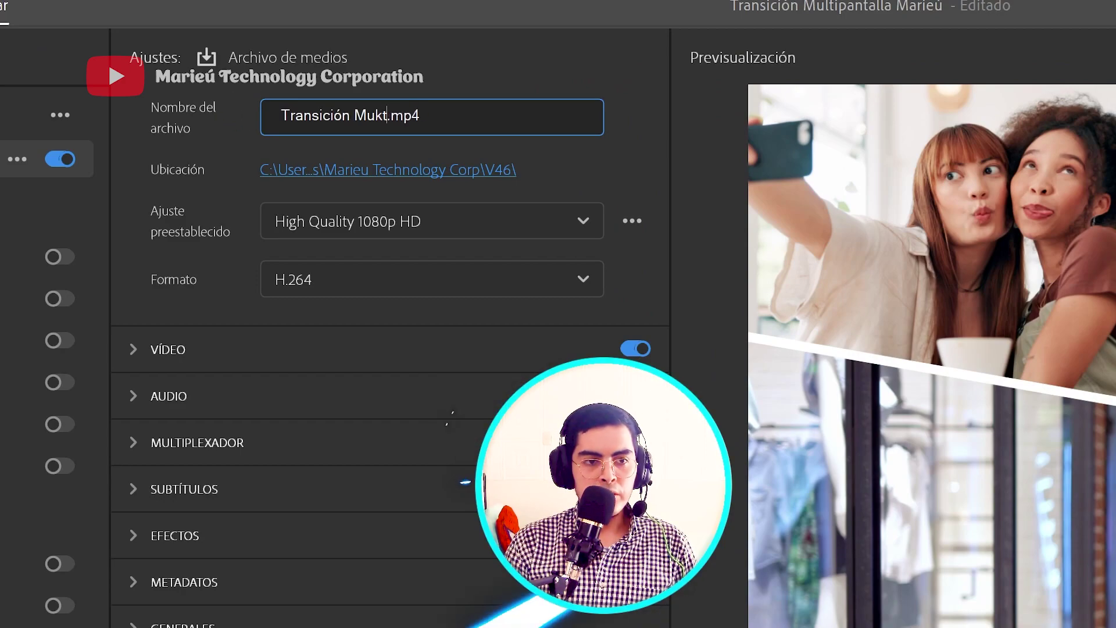
{"action": "type", "text": "ú"}
{"action": "left_click", "coordinate": [409, 179]}
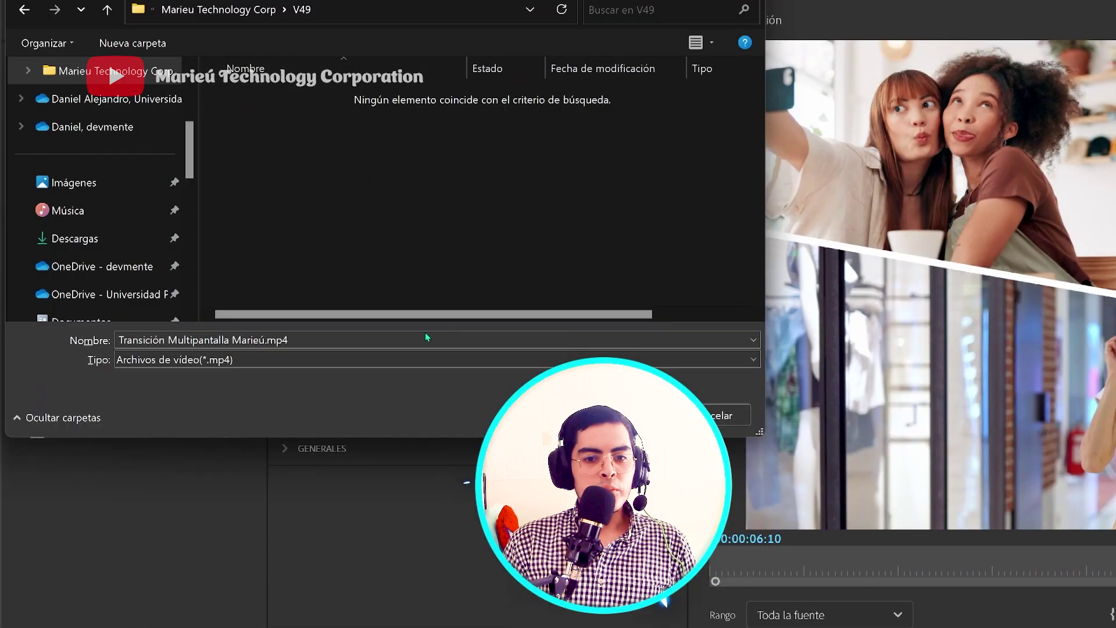
{"action": "key", "text": "Return"}
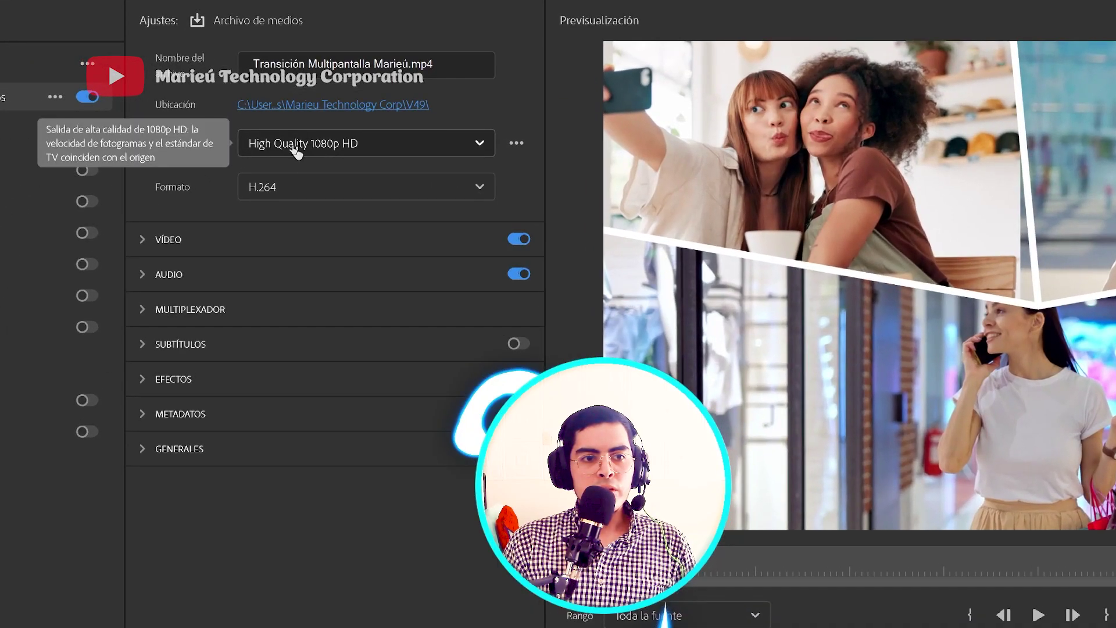
Choose a 1080p H.264 export preset and open the export range choices
{"action": "left_click", "coordinate": [287, 146]}
{"action": "scroll", "coordinate": [328, 304], "scroll_direction": "down", "scroll_amount": 3}
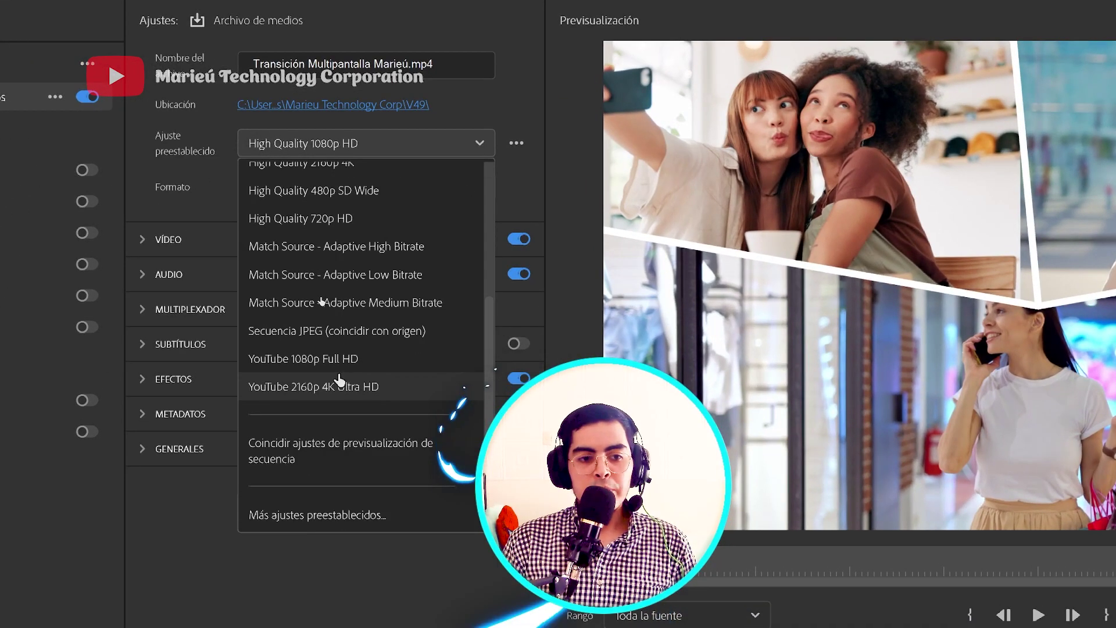
{"action": "left_click", "coordinate": [337, 359]}
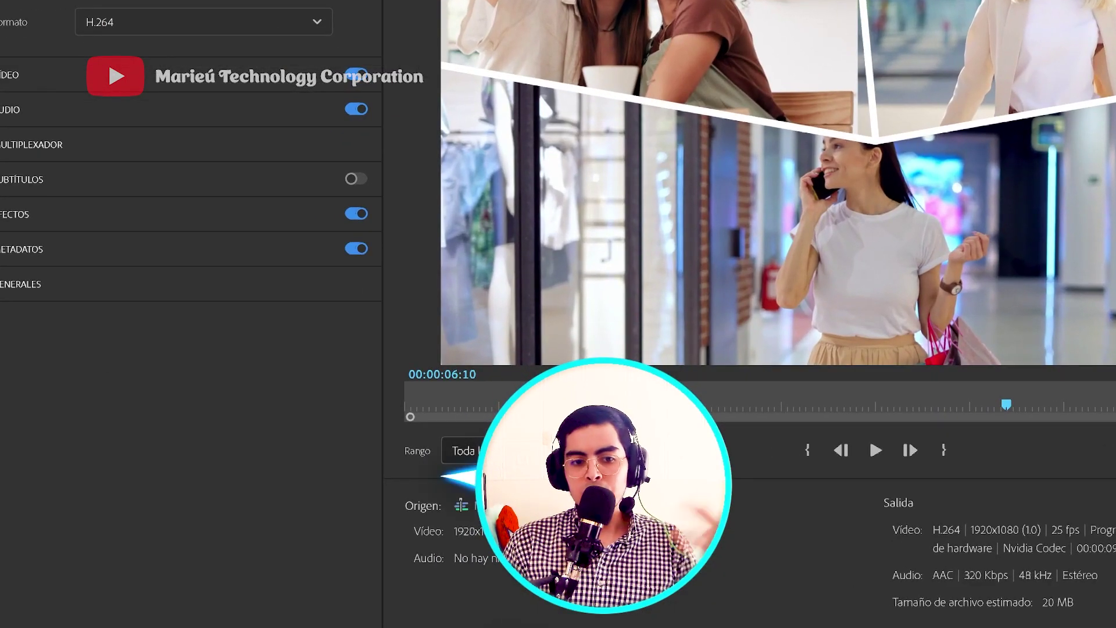
{"action": "left_click", "coordinate": [494, 450]}
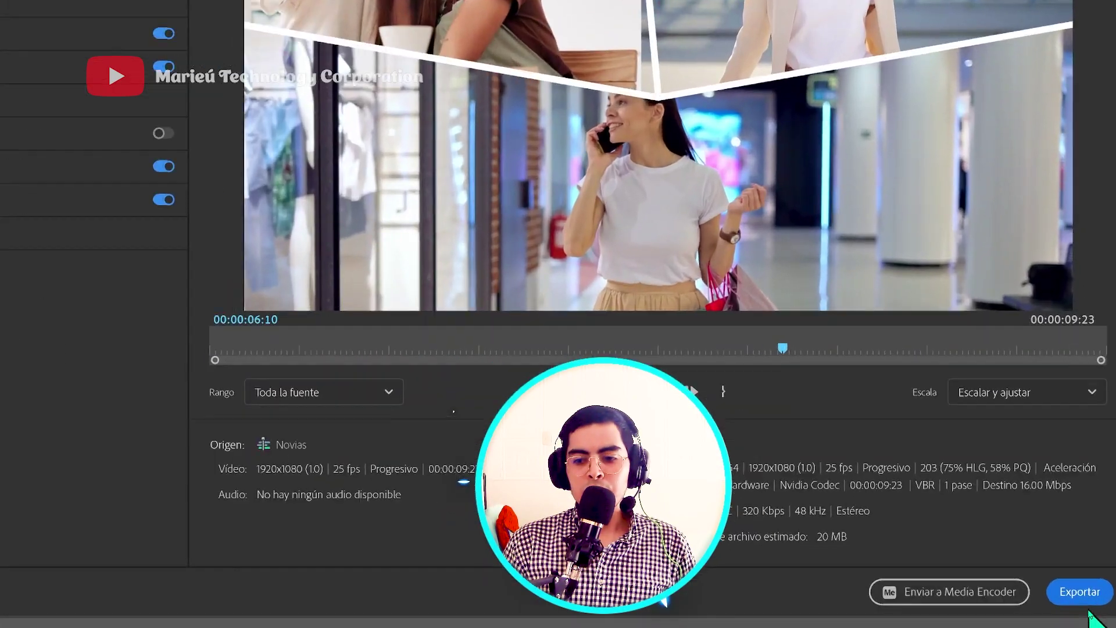